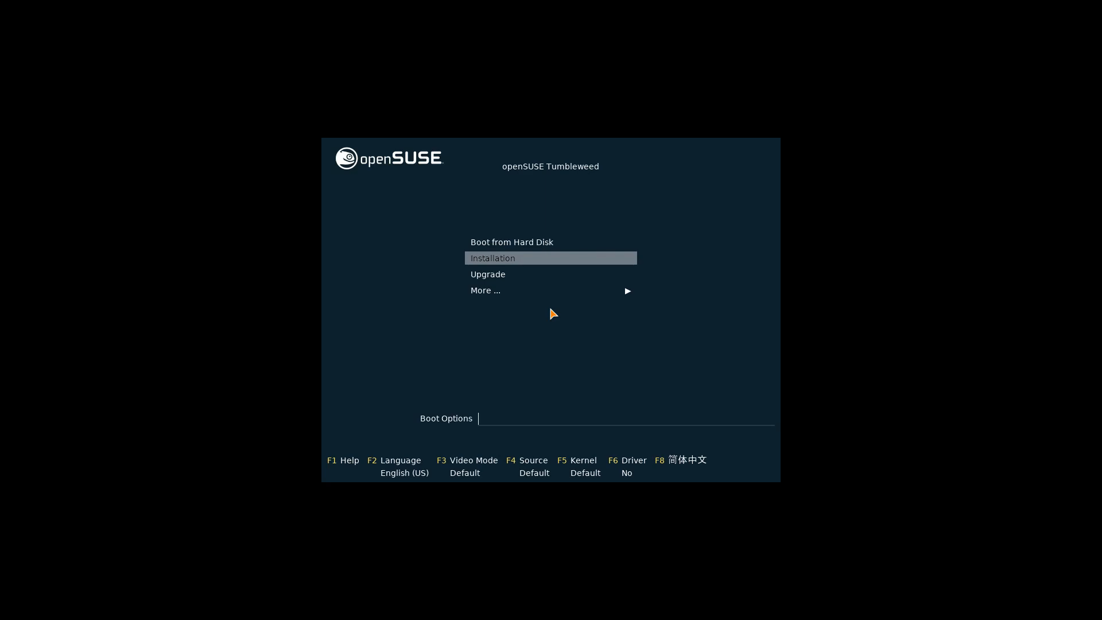
Start Installation from the openSUSE Tumbleweed boot menu
key("Return")
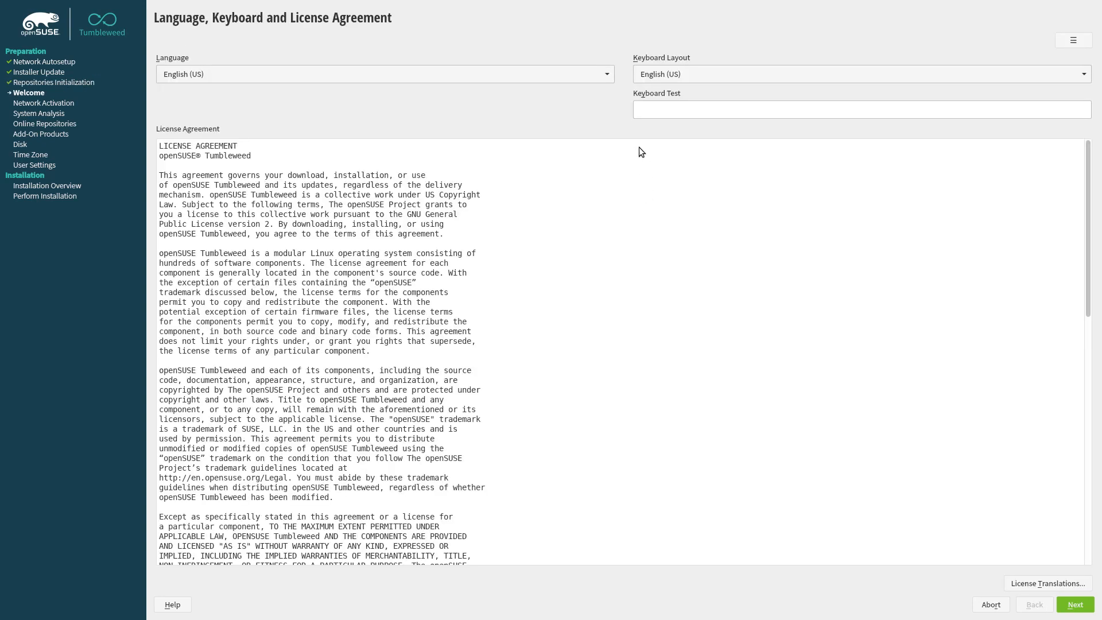
Keep English (US) as the language, choose the Belgian keyboard layout, and continue past the license
left_click(603, 76)
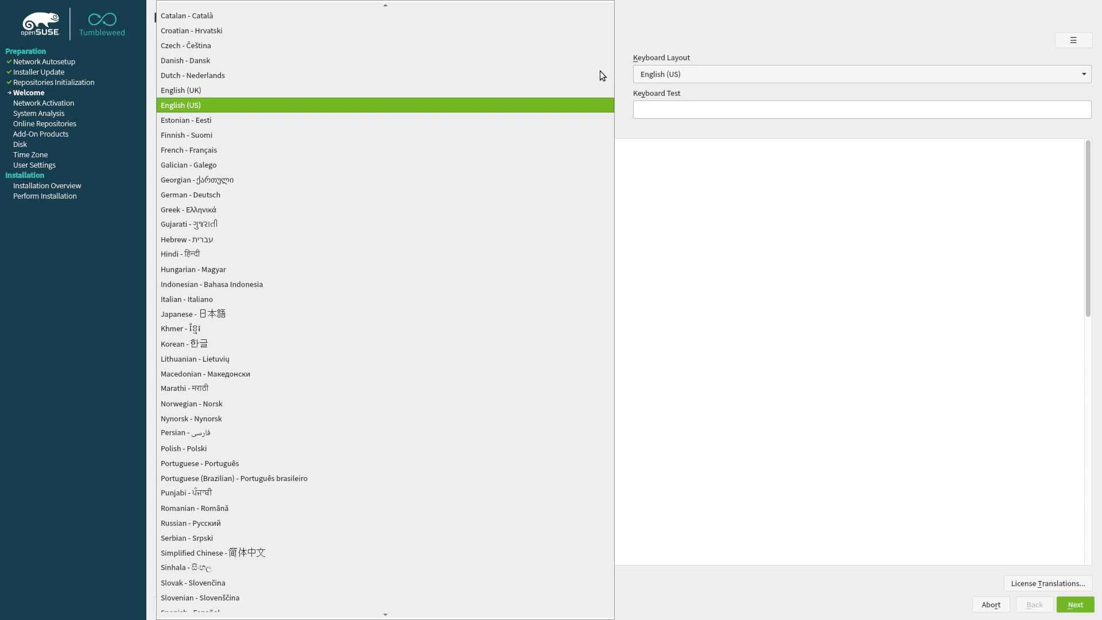
left_click(790, 25)
left_click(770, 72)
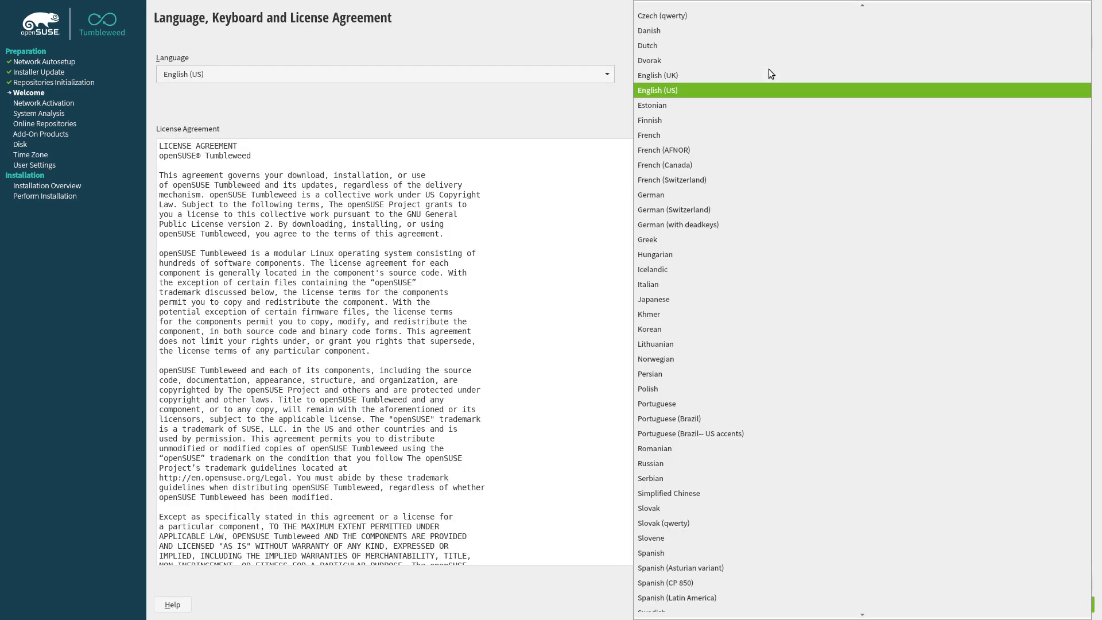
scroll(772, 76, "up", 2)
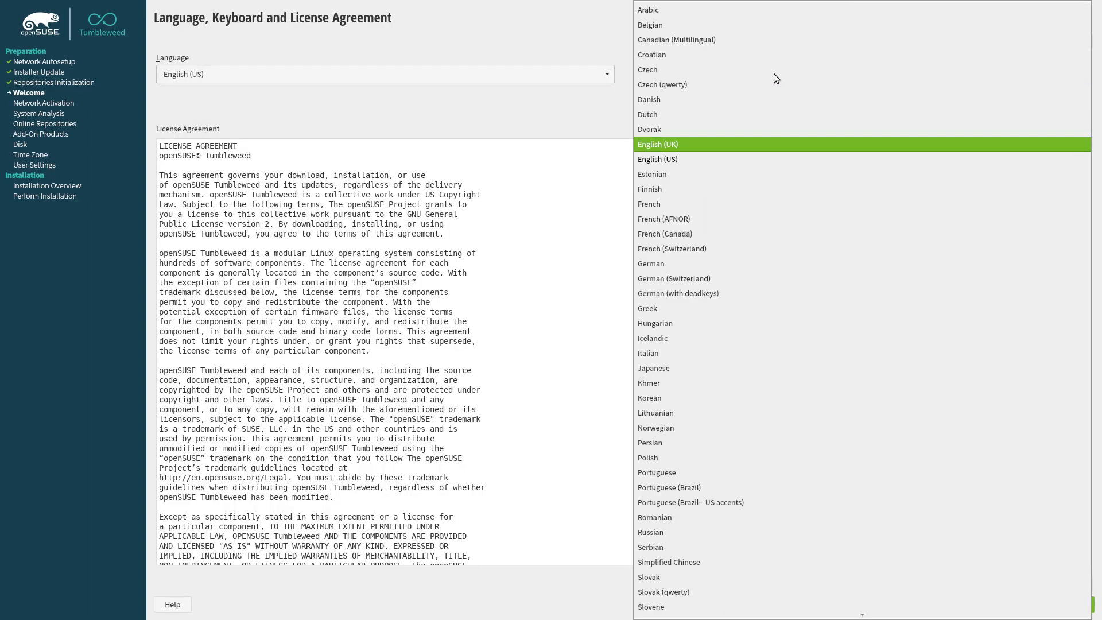
left_click(697, 26)
left_click(1070, 610)
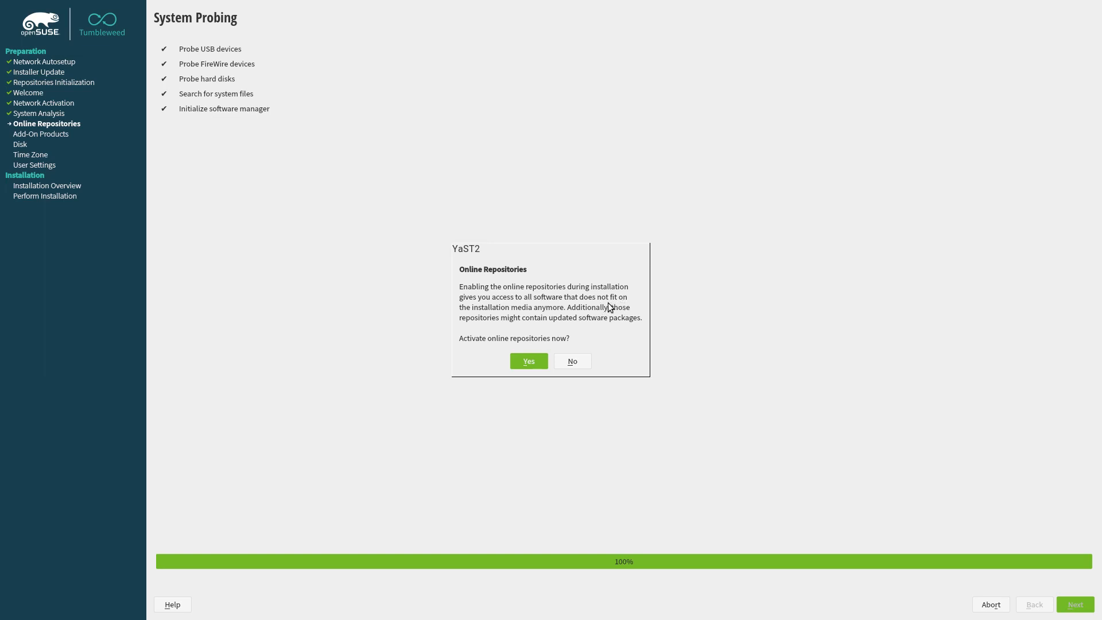
Activate online repositories, keeping Main Update, OSS and NON-OSS checked
left_click(530, 361)
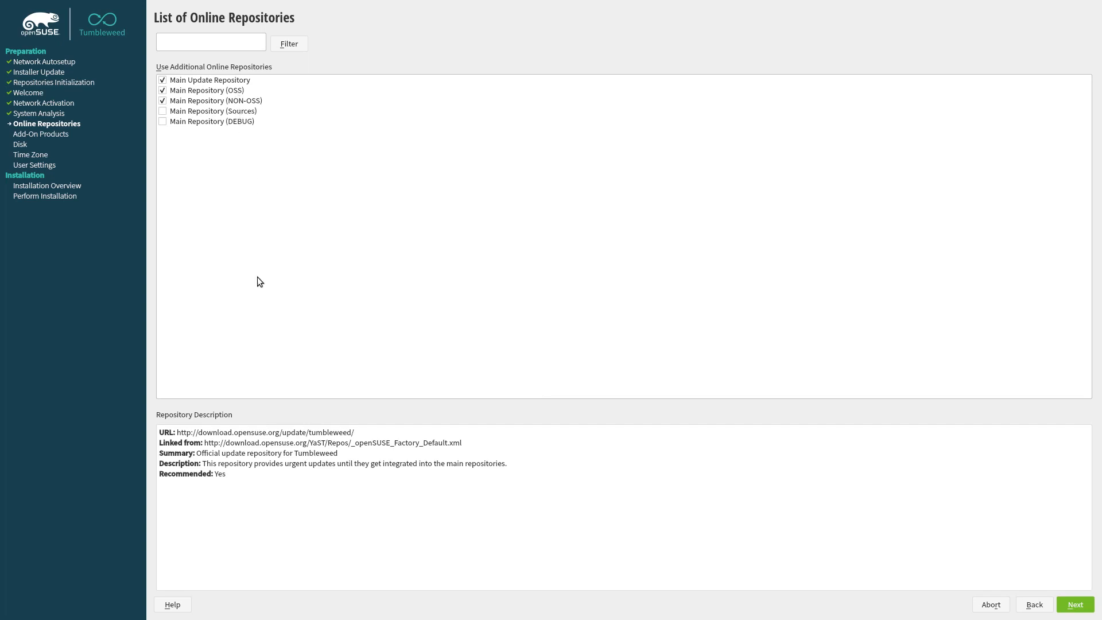
left_click(1076, 609)
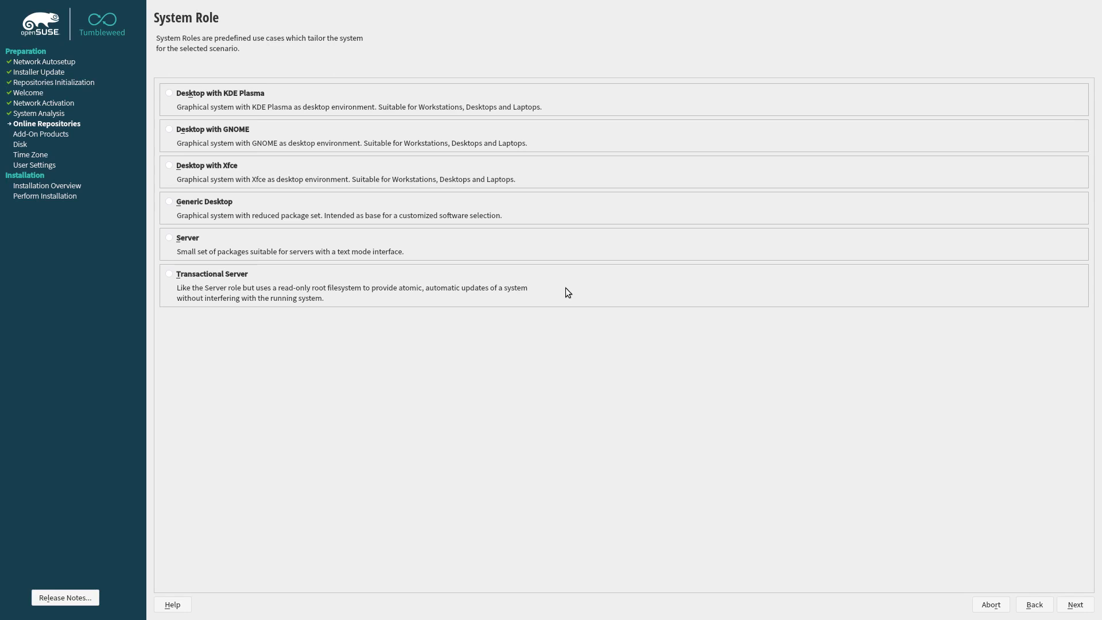
Compare the Xfce and Generic Desktop roles, then confirm Desktop with KDE Plasma
left_click(169, 93)
left_click(169, 166)
left_click(190, 202)
left_click(170, 95)
left_click(1074, 606)
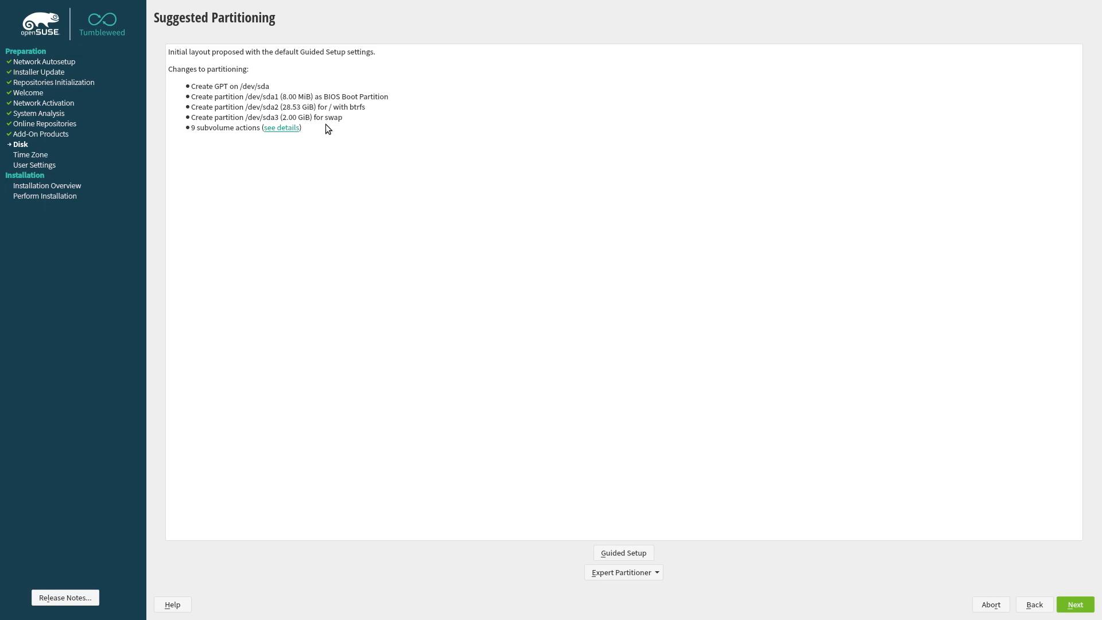
Peek at Expert Partitioner and Guided Setup, view the 9 subvolume details, and accept the proposal
left_click(638, 575)
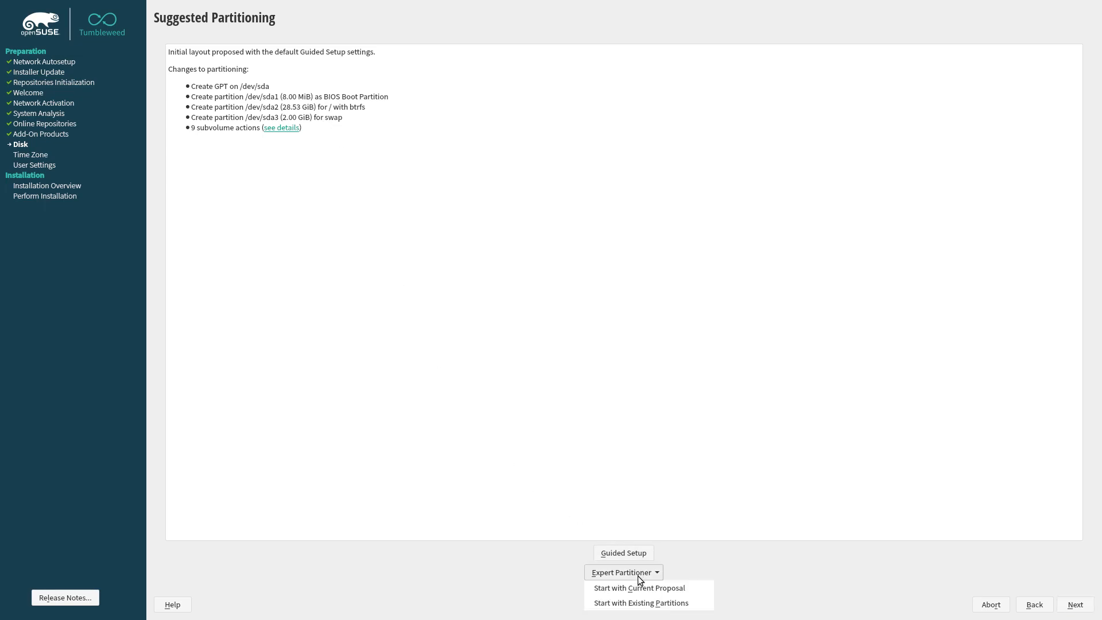
left_click(645, 554)
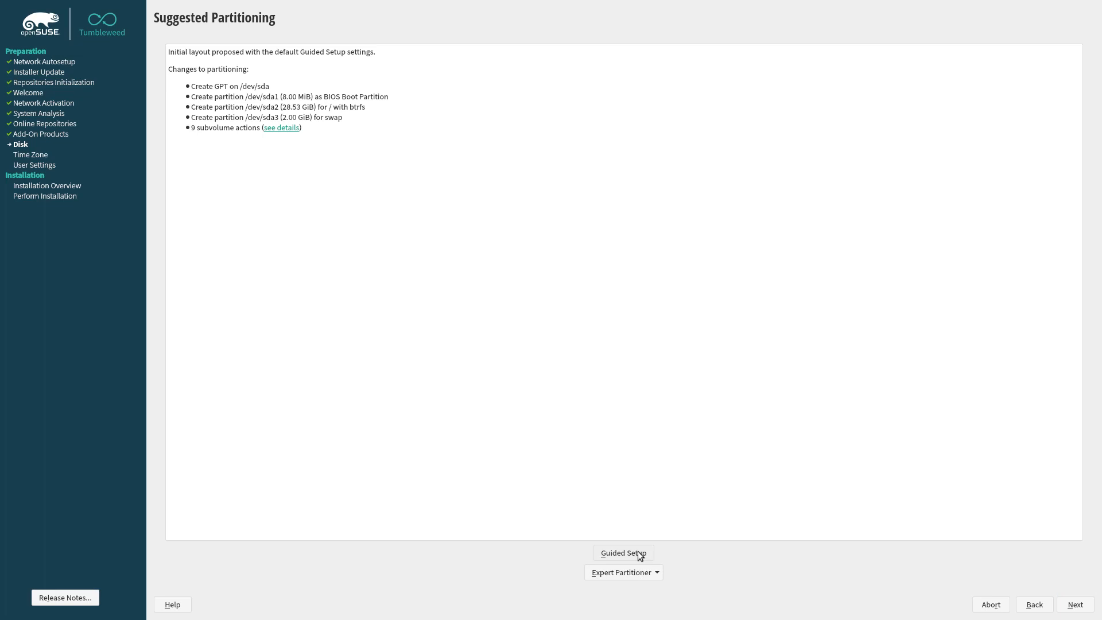
left_click(638, 551)
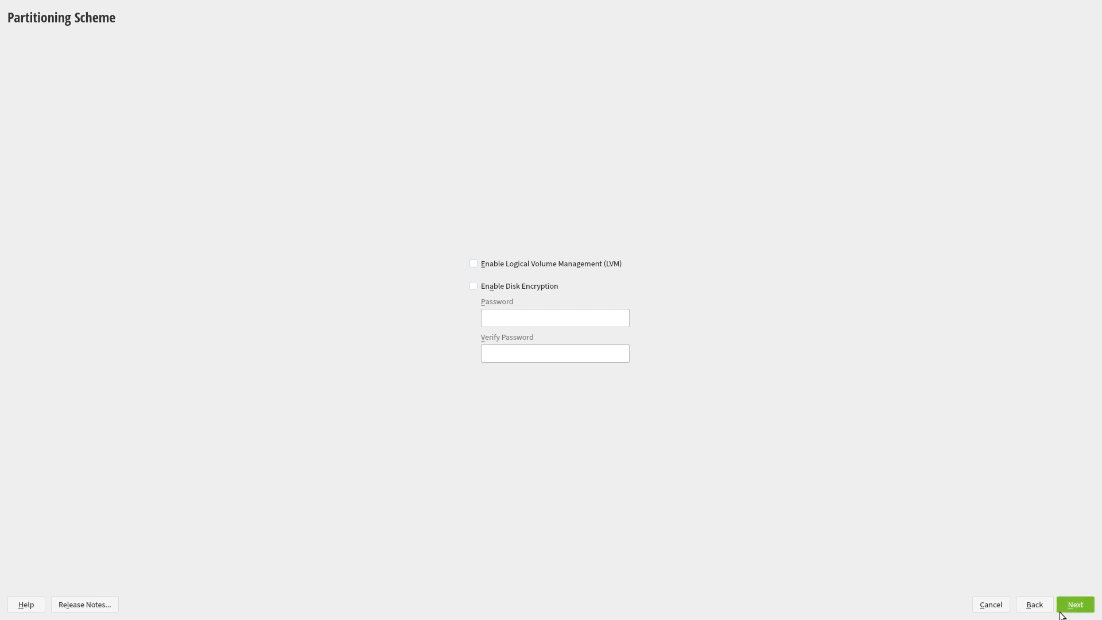
left_click(992, 606)
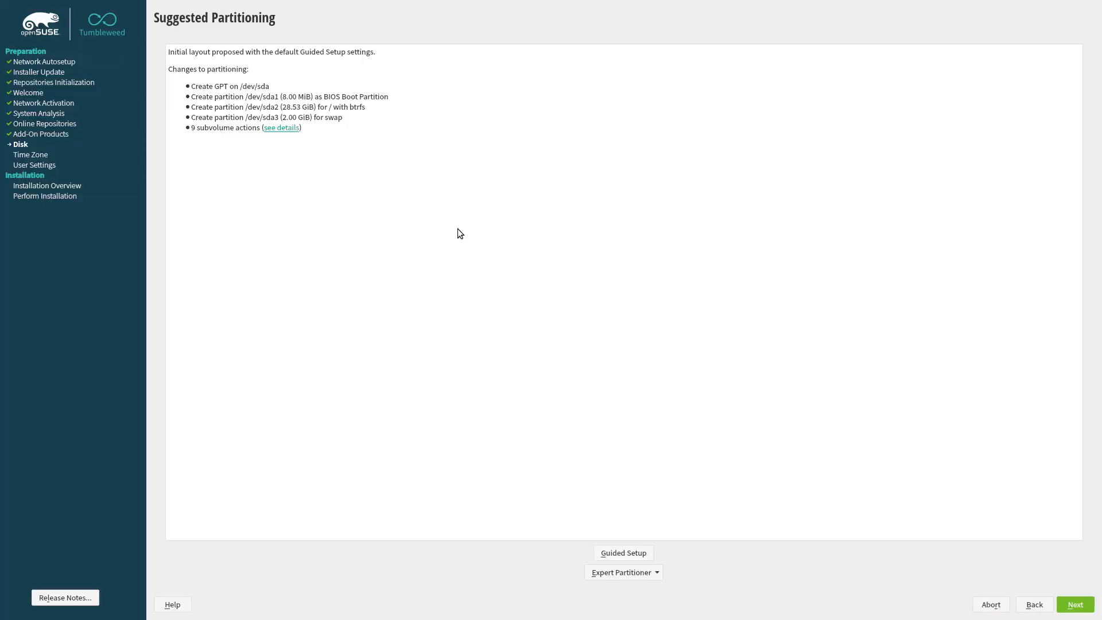
left_click(298, 128)
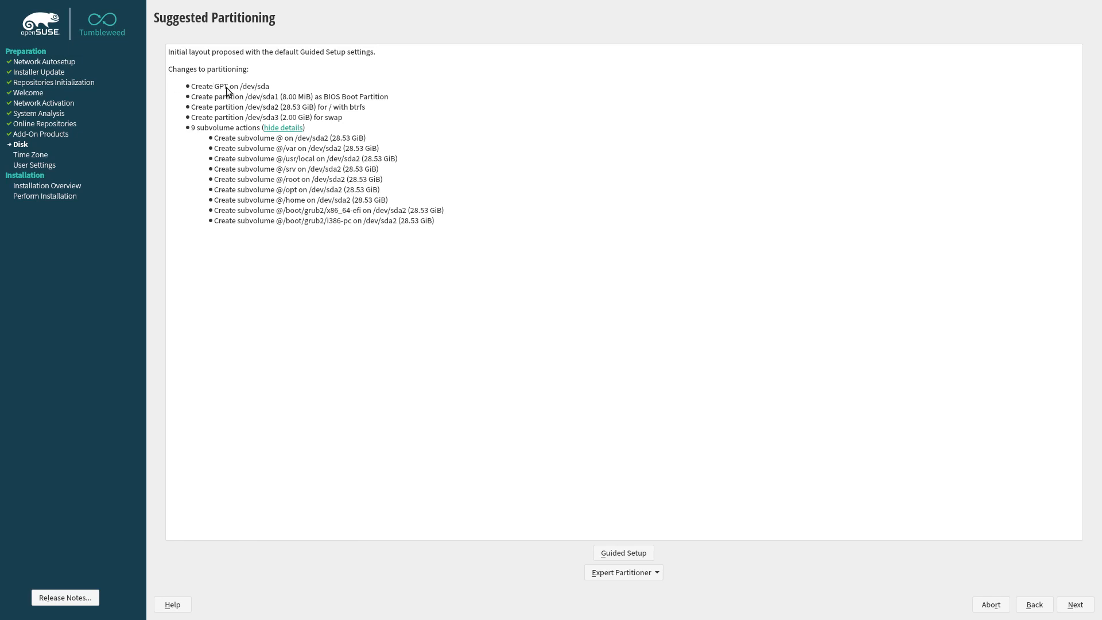
left_click(1073, 605)
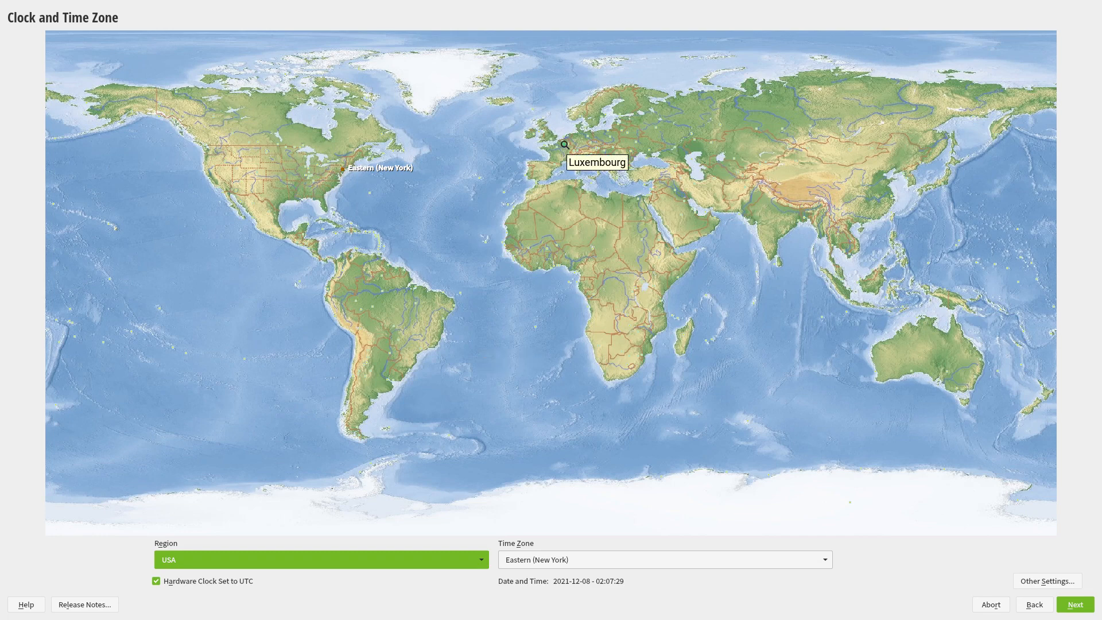
Set the time zone to Europe/Belgium on the world map instead of Luxembourg
left_click(565, 145)
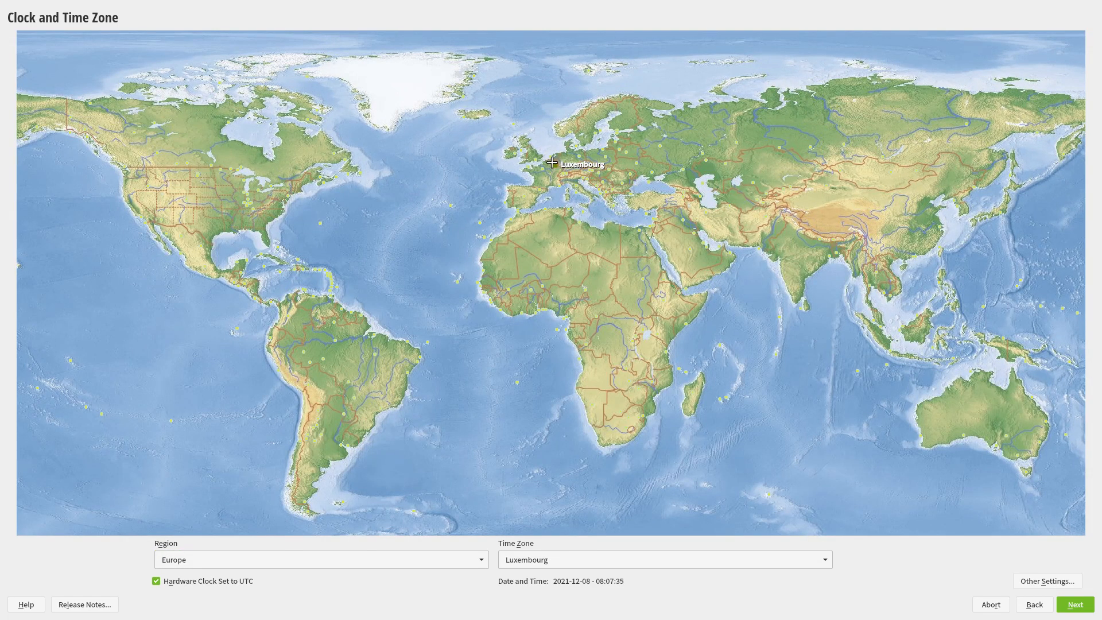
left_click(550, 162)
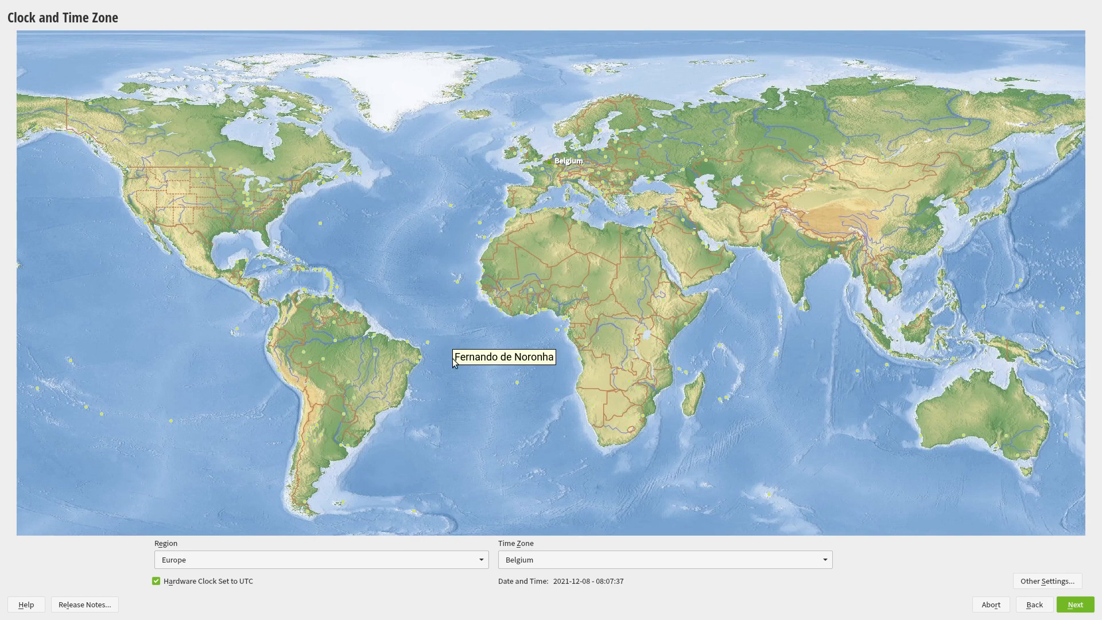
left_click(1088, 604)
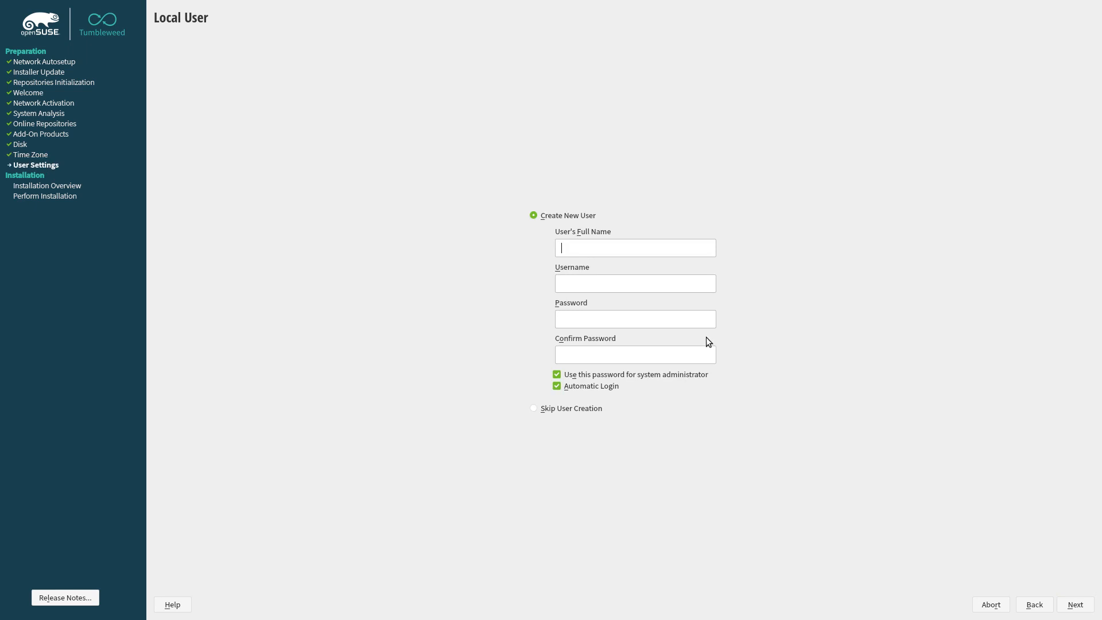
Enter the new user's full name, username and password
key("Tab")
key("Tab")
key("Tab")
Disable automatic login and accept the weak-password warning
left_click(600, 387)
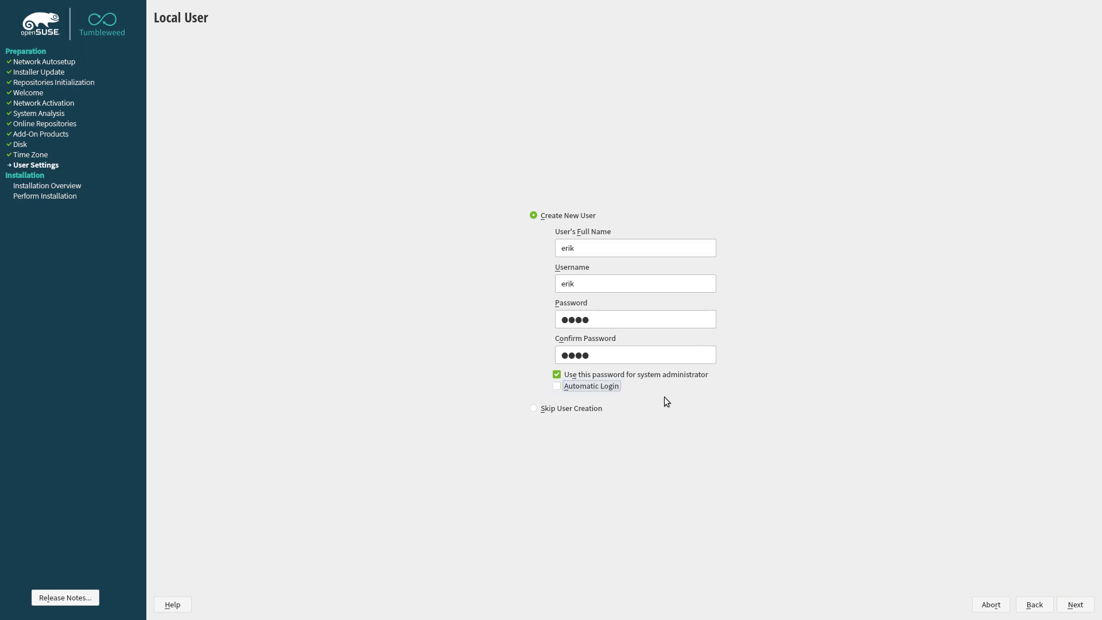
left_click(1077, 608)
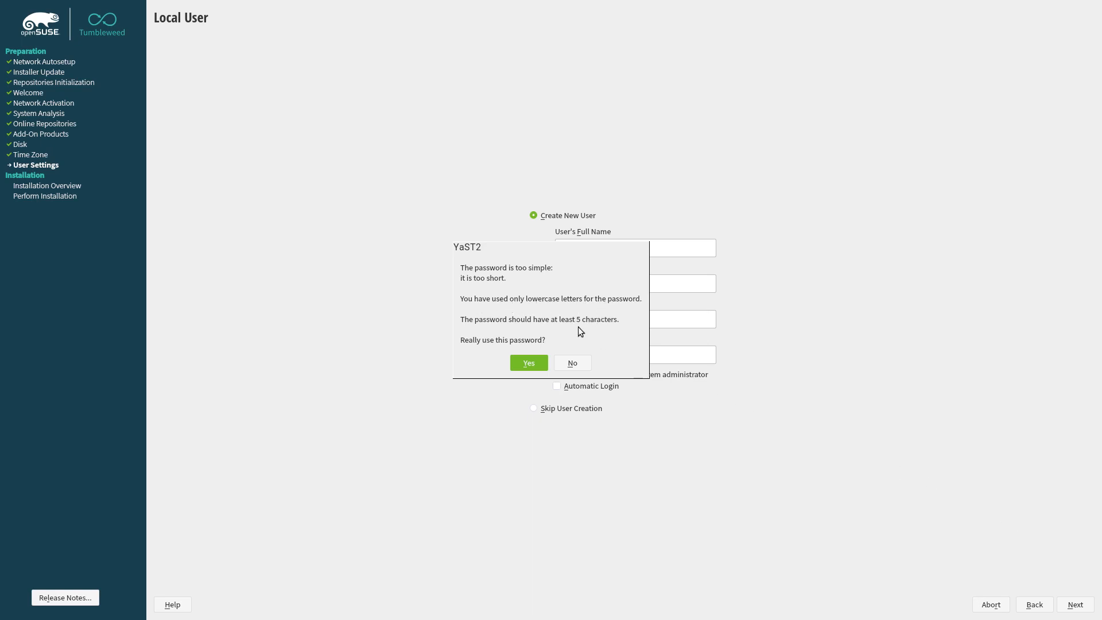
left_click(538, 363)
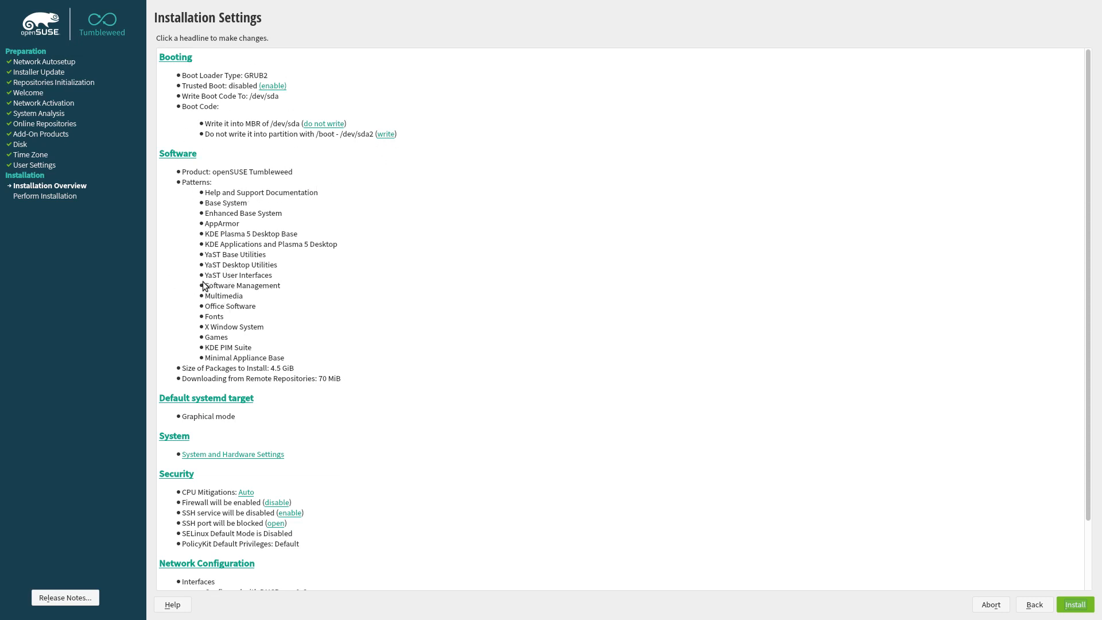
Review the Installation Settings summary with GRUB2 on /dev/sda and confirm Install
scroll(229, 386, "down", 3)
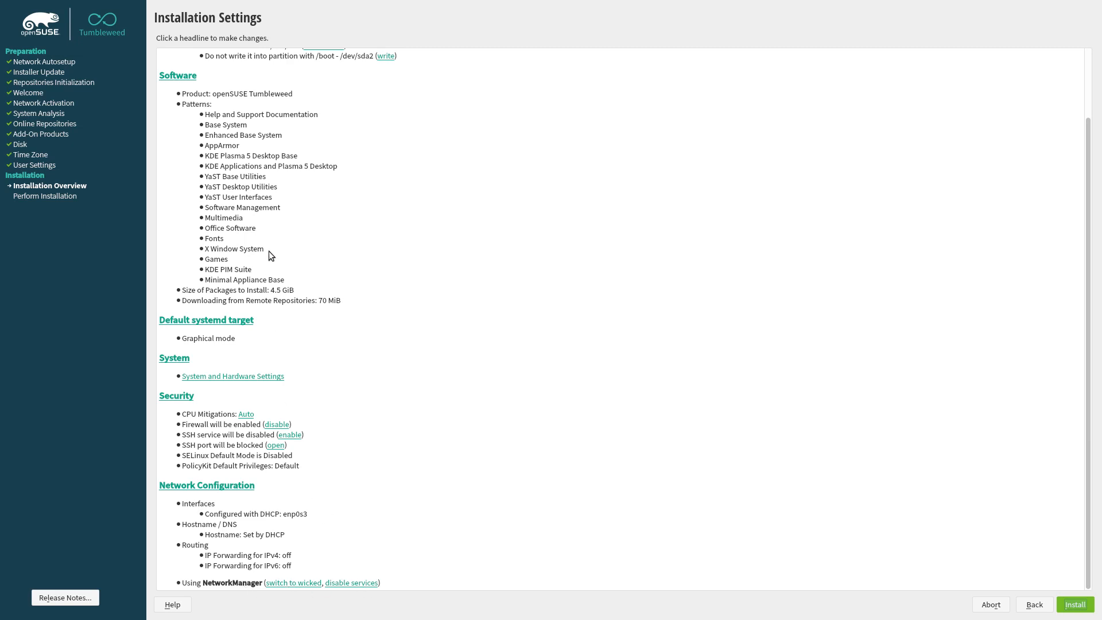
scroll(269, 251, "up", 3)
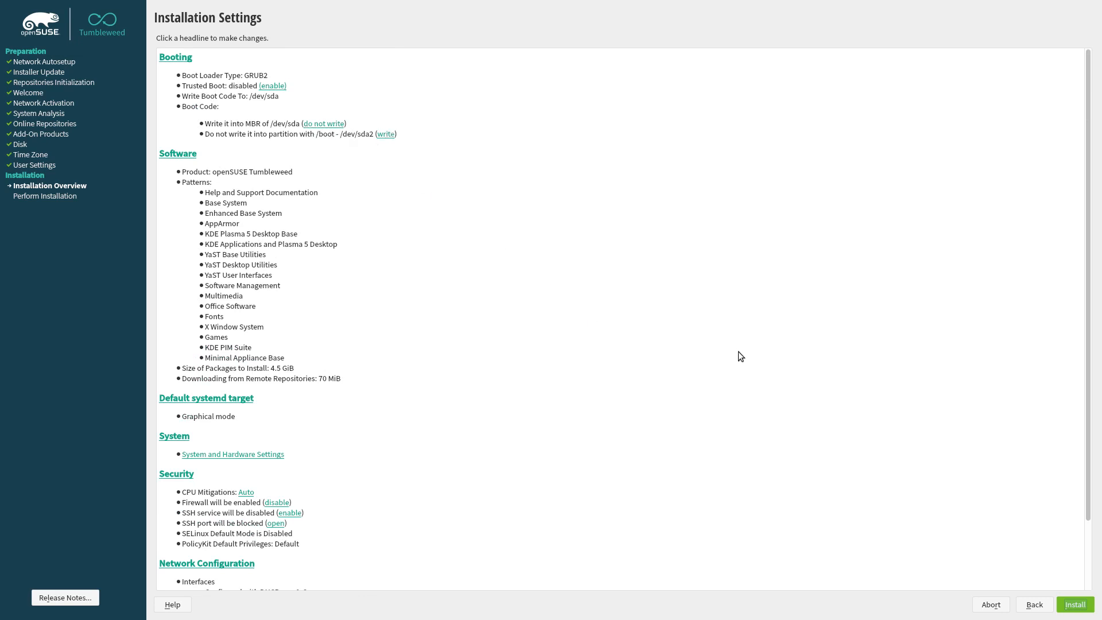
scroll(739, 351, "down", 3)
left_click(1079, 605)
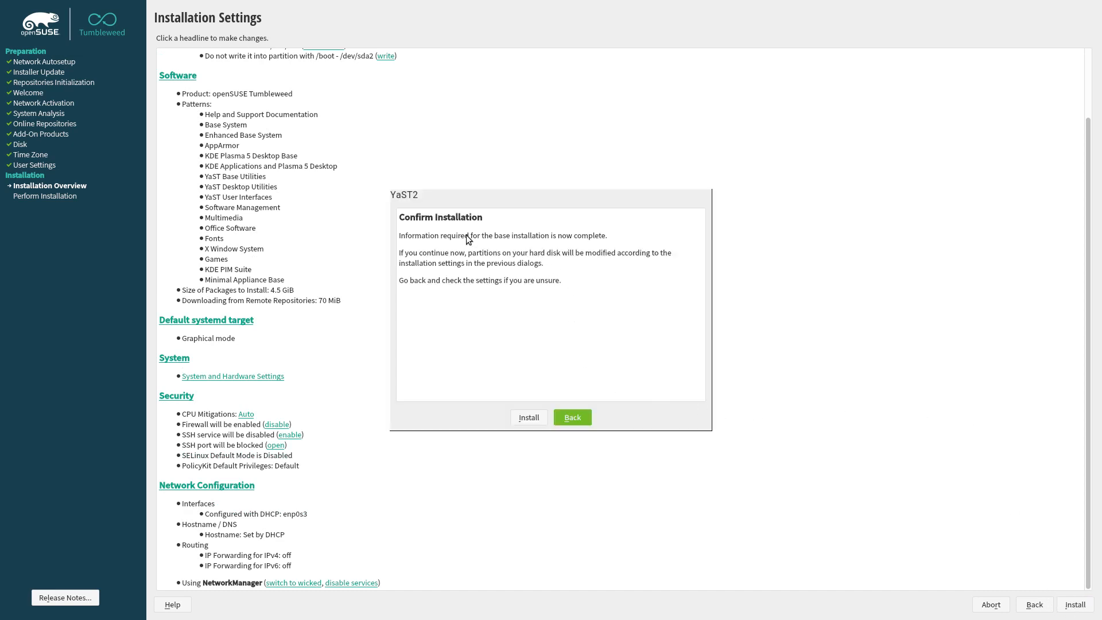
left_click(535, 416)
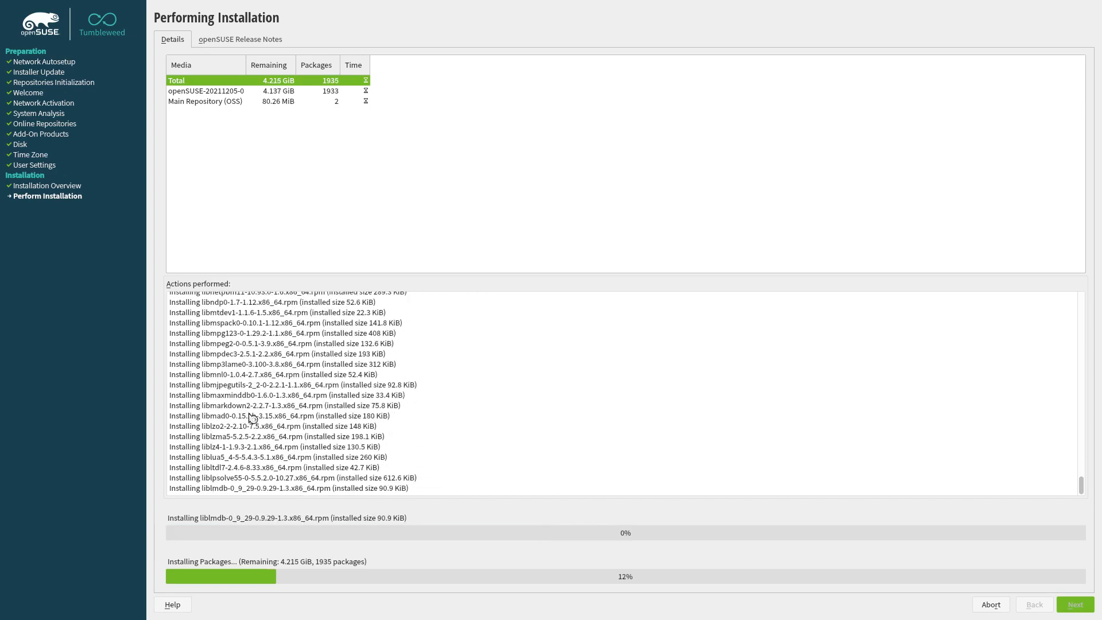
Scroll the Actions performed log while packages install
scroll(253, 418, "up", 15)
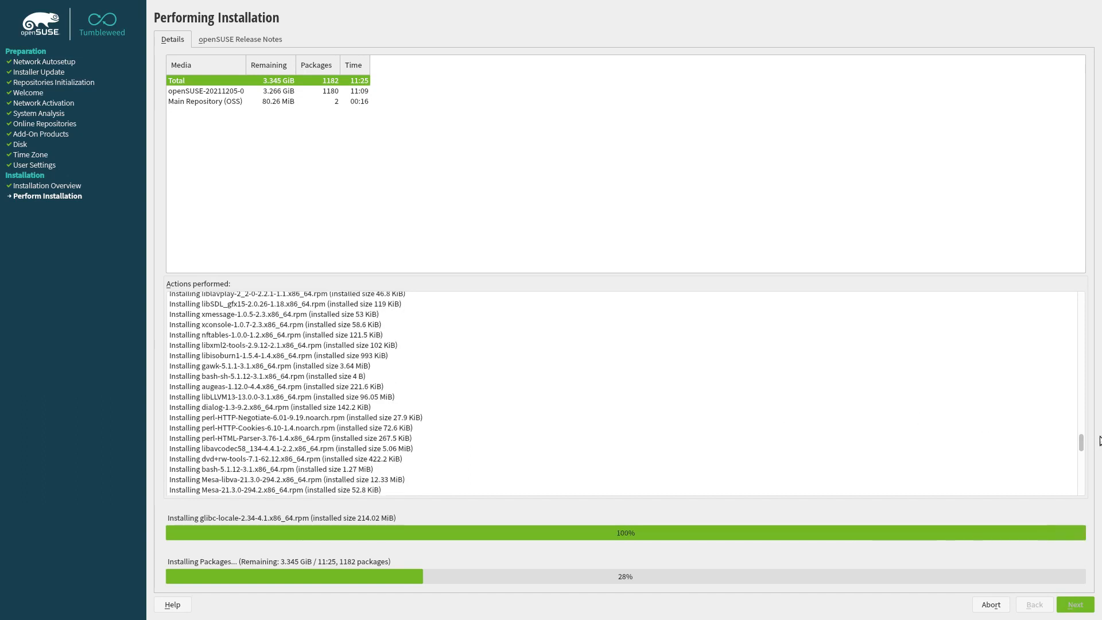
Drag and scroll the Actions performed log as package installation continues
left_click_drag(1087, 447, 1096, 495)
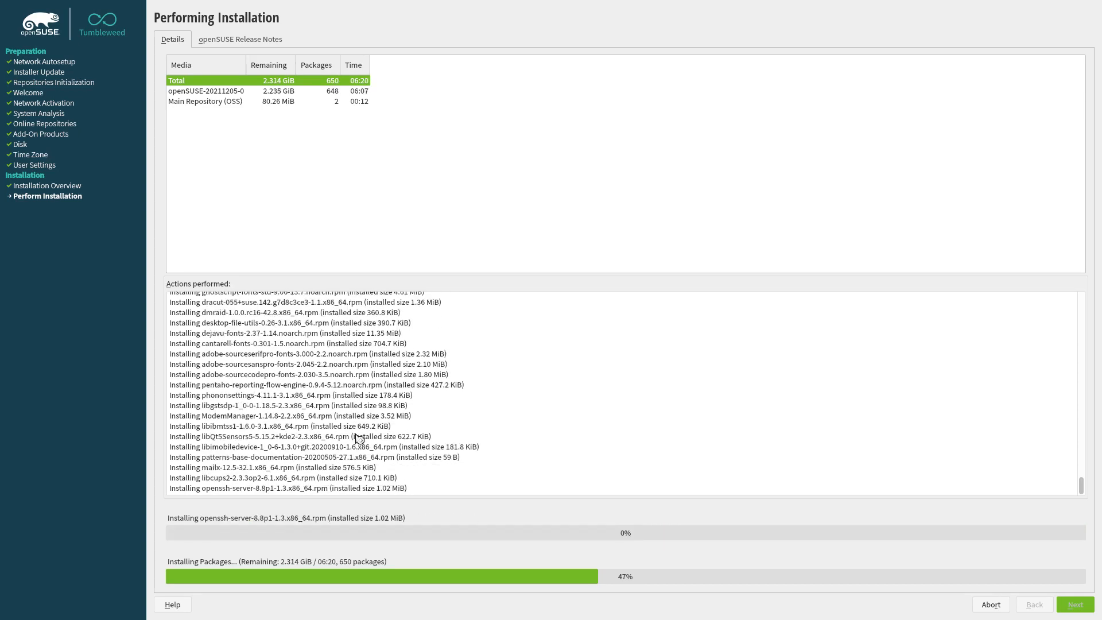
scroll(356, 438, "up", 4)
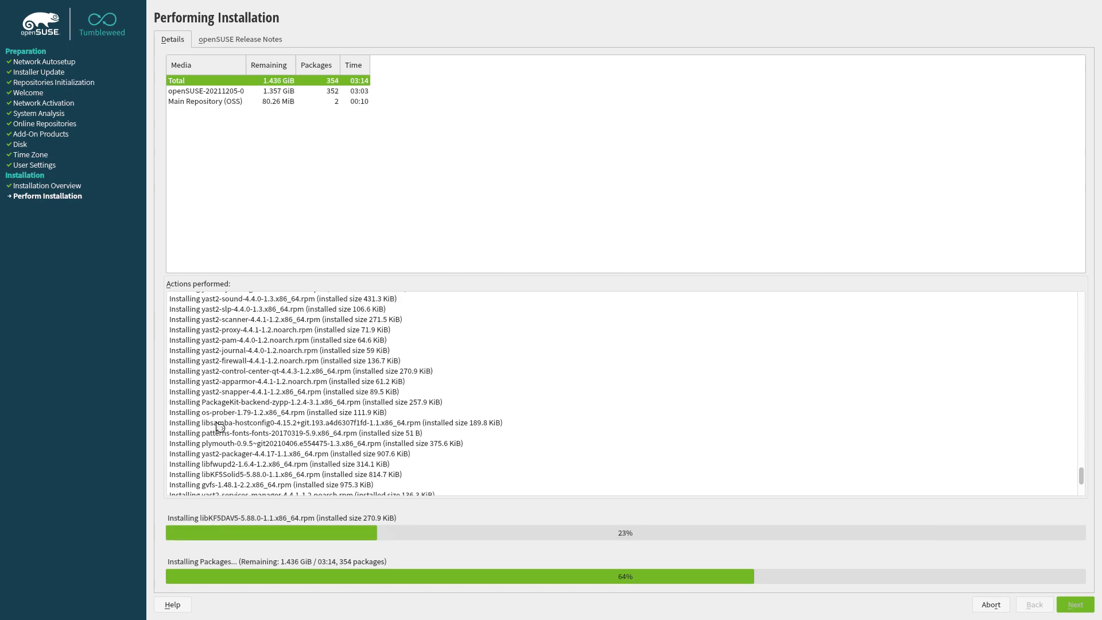
Wait for the installer to finish packages and reboot into the GRUB boot menu
scroll(220, 428, "up", 1)
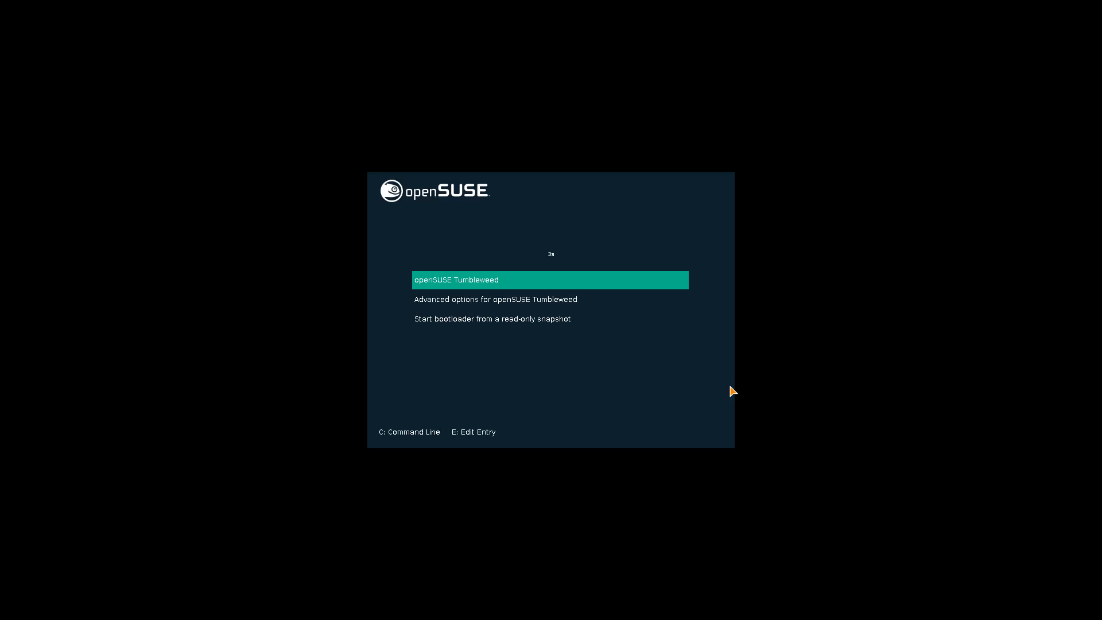
Stop the GRUB countdown and open the openSUSE Tumbleweed entry's boot commands for editing
key("Down")
key("Down")
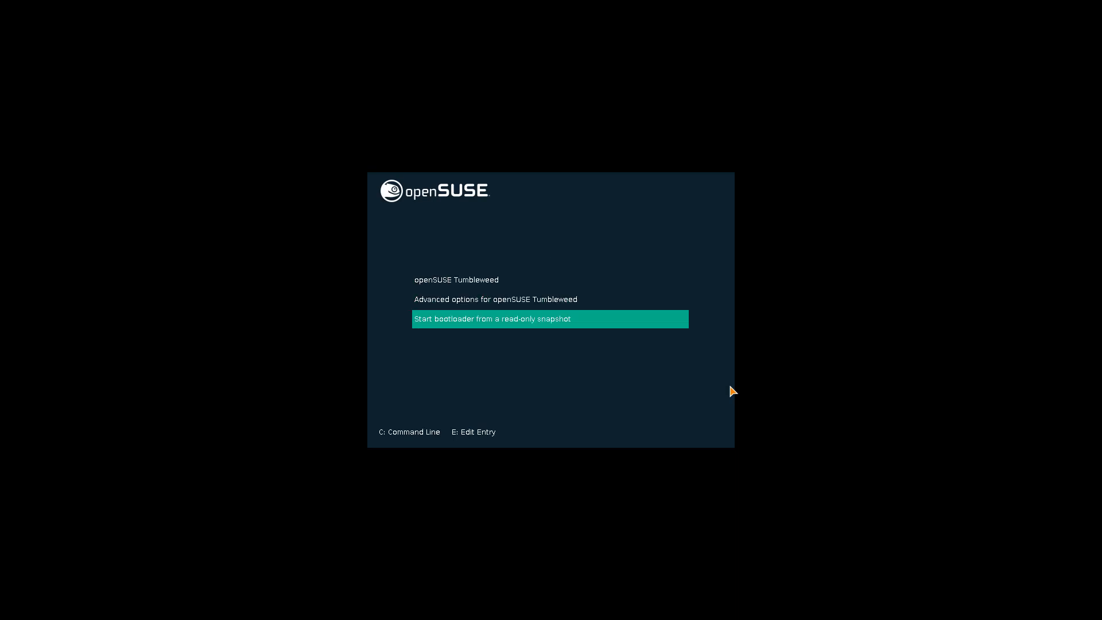
key("Up")
key("Up")
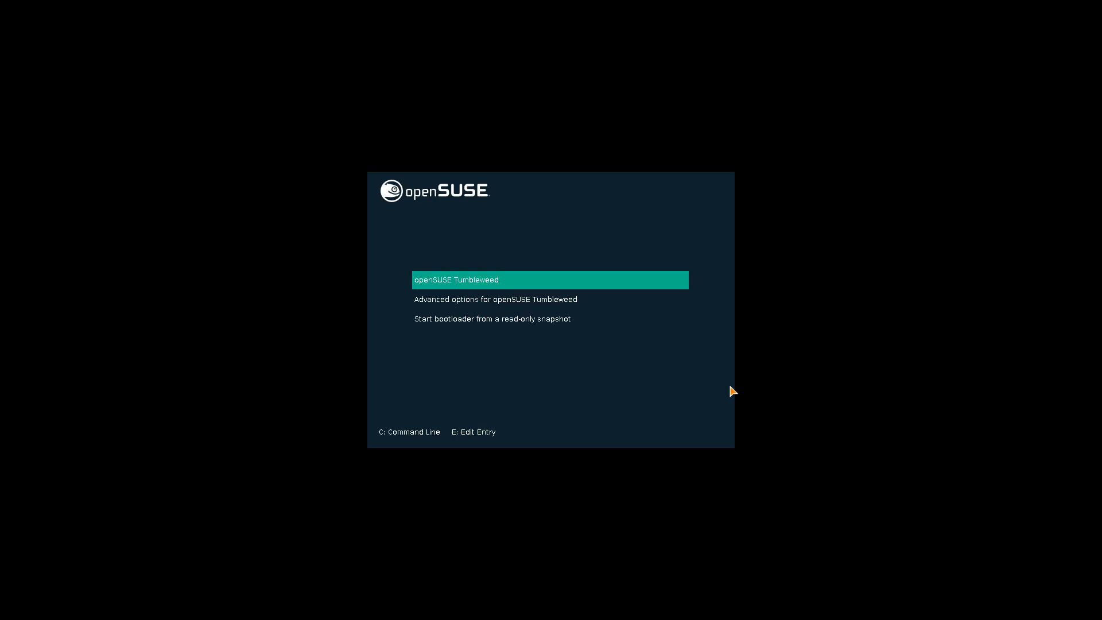
key("e")
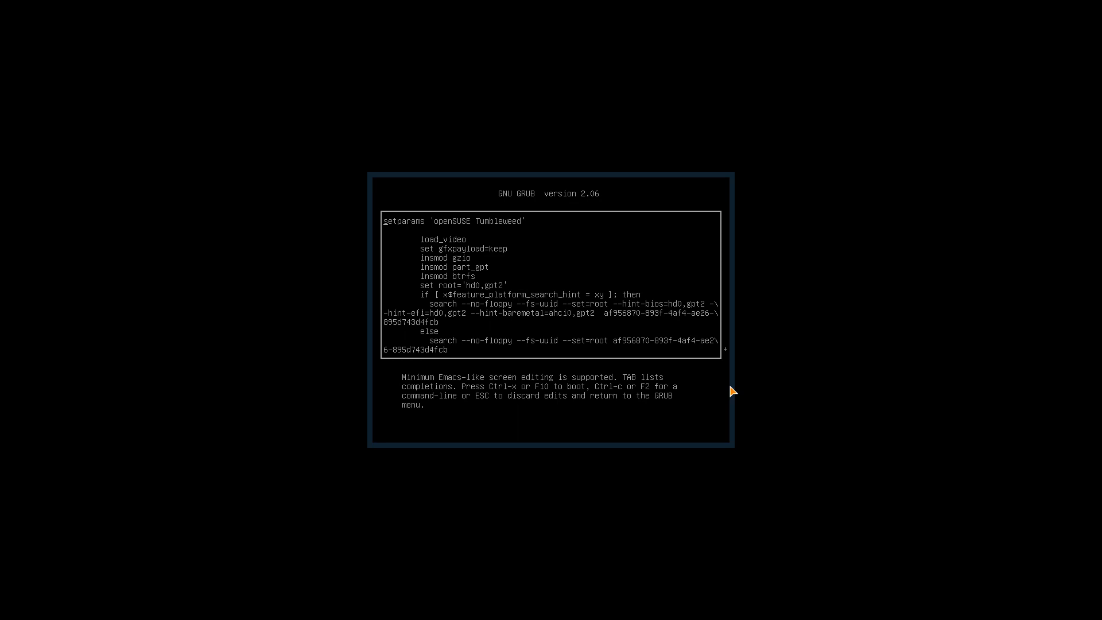
Review the linux and initrd lines, then leave the editor without changes
key("Down")
key("Down")
key("Down")
key("Down")
key("Down")
key("Down")
key("Down")
key("Down")
key("Down")
key("Down")
key("Down")
key("Down")
key("Down")
key("Down")
key("Down")
key("Down")
key("Down")
key("Down")
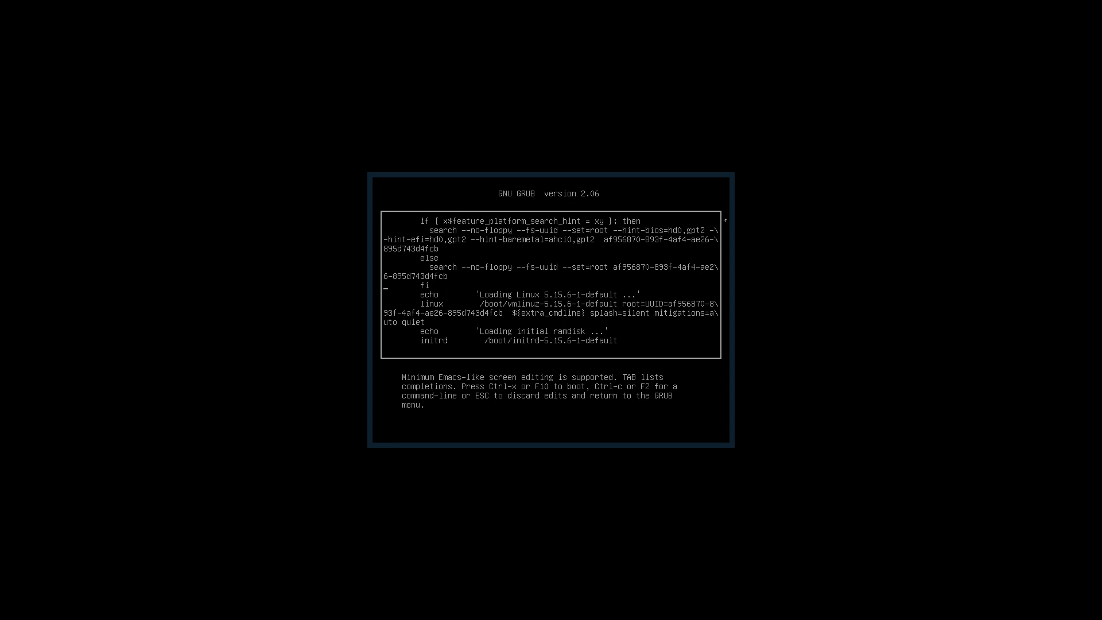
key("Escape")
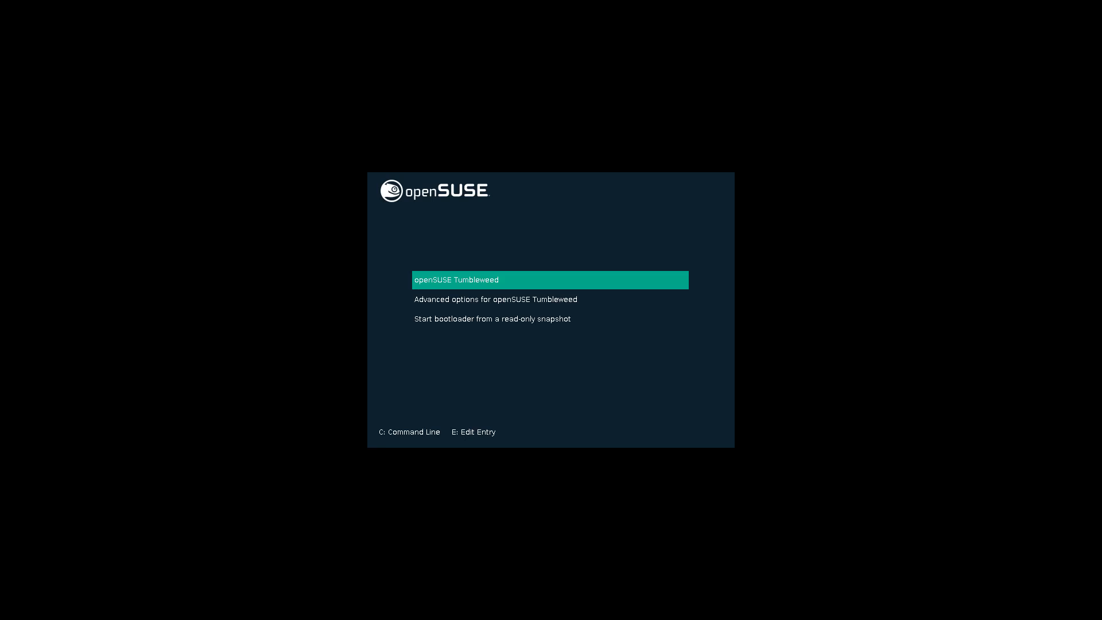
Boot openSUSE Tumbleweed and sign in at the SDDM screen with the user's password
key("Return")
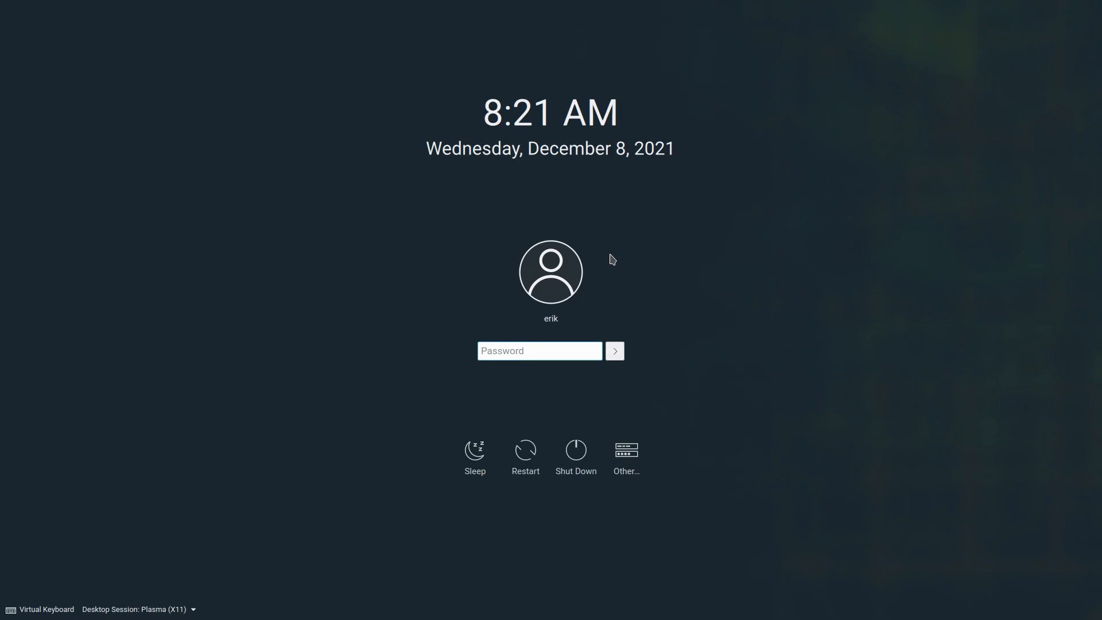
type("****")
key("Return")
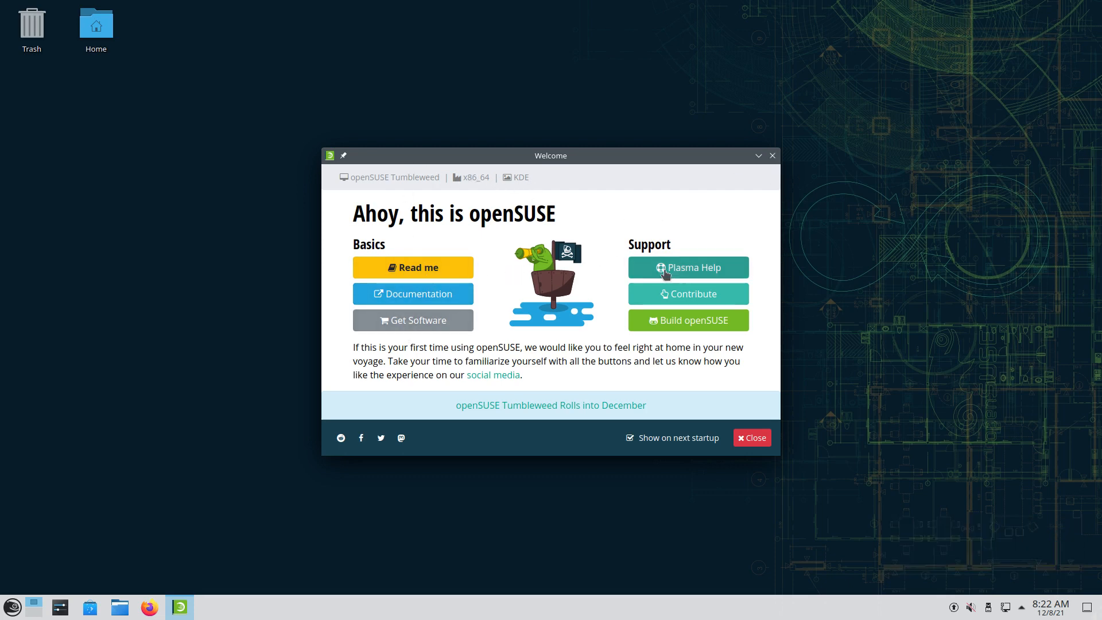
Close the openSUSE Welcome window and show All Applications in the Kickoff launcher
left_click(738, 440)
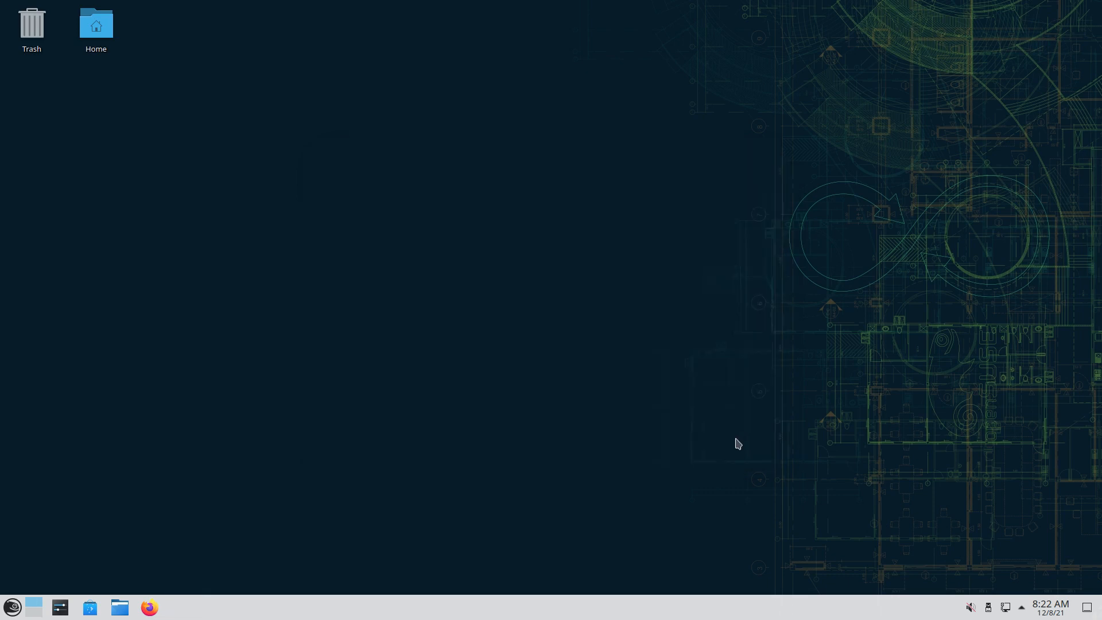
left_click(11, 607)
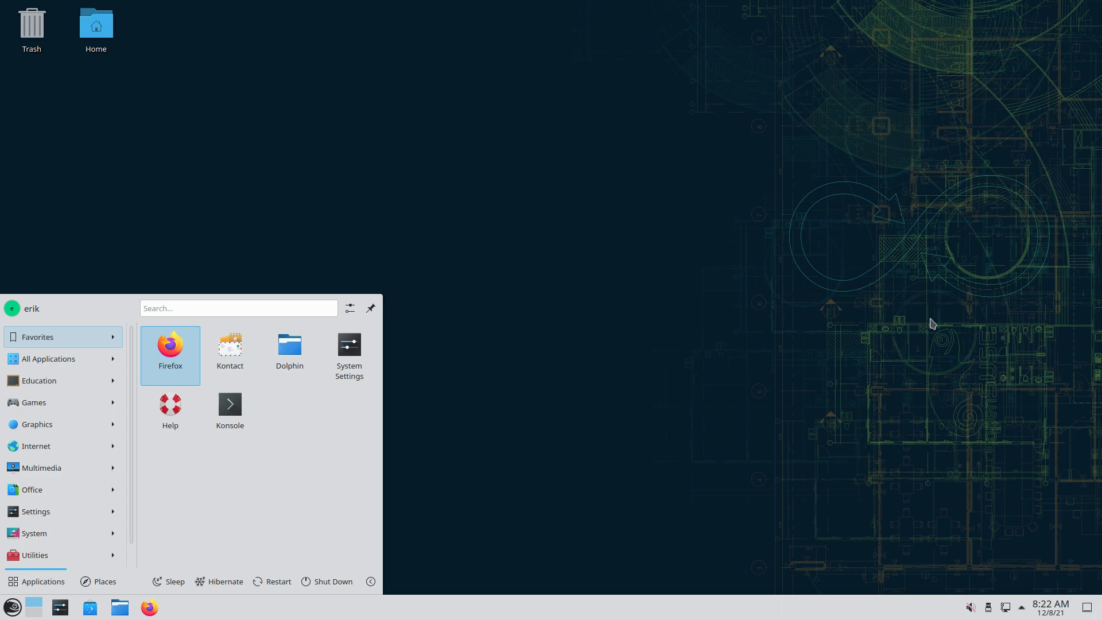
mouse_move(90, 402)
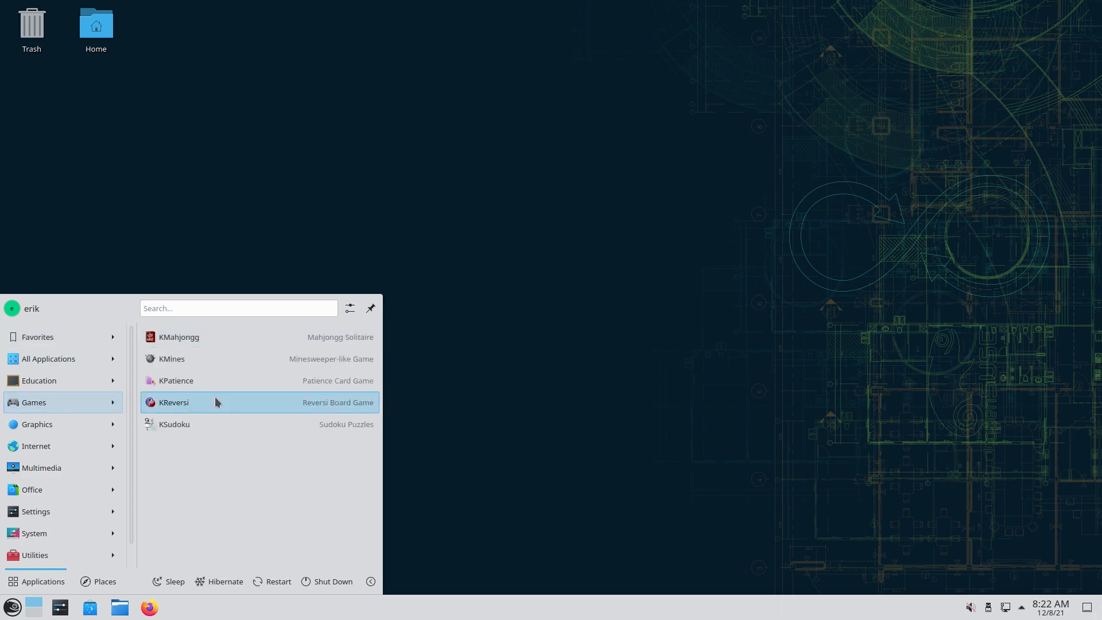
mouse_move(75, 353)
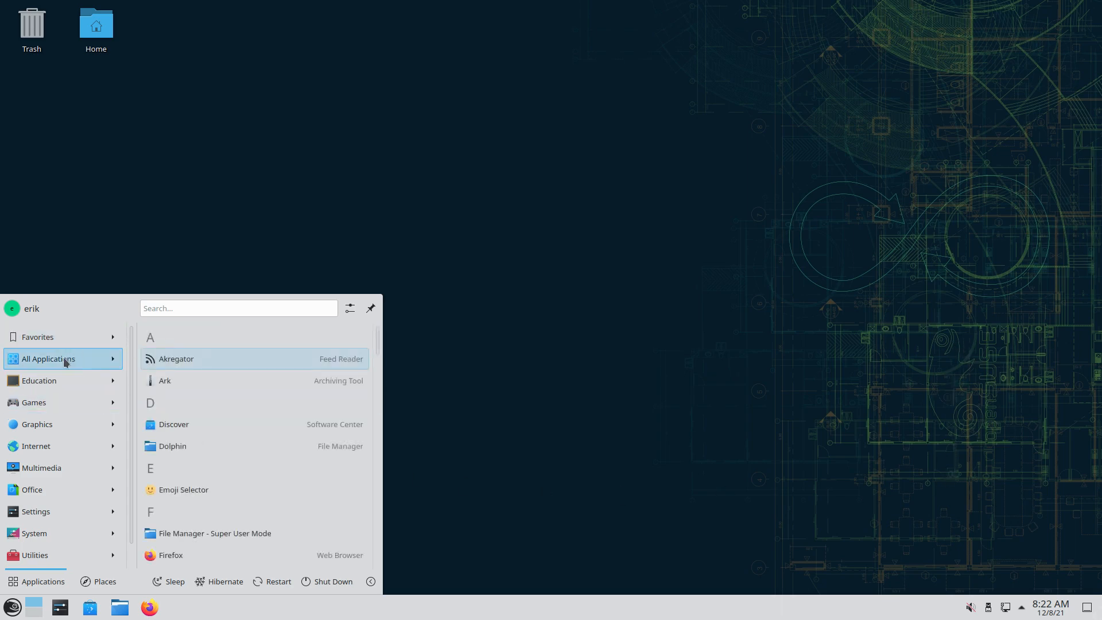
Browse the All Applications list and Utilities in Kickoff, then dismiss the launcher
scroll(228, 482, "down", 4)
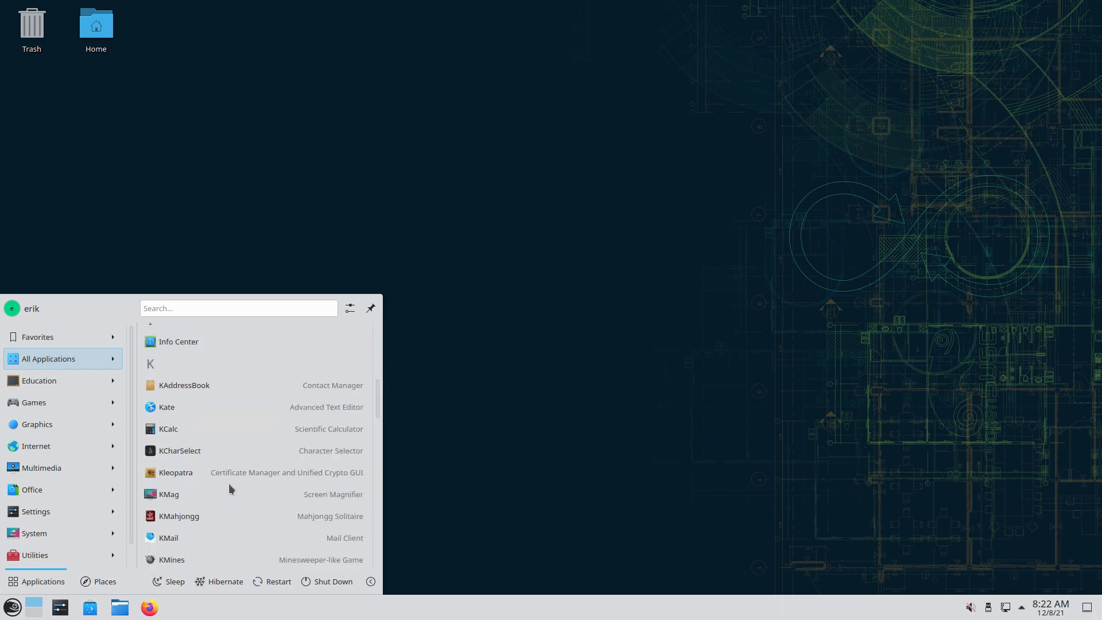
scroll(229, 488, "down", 10)
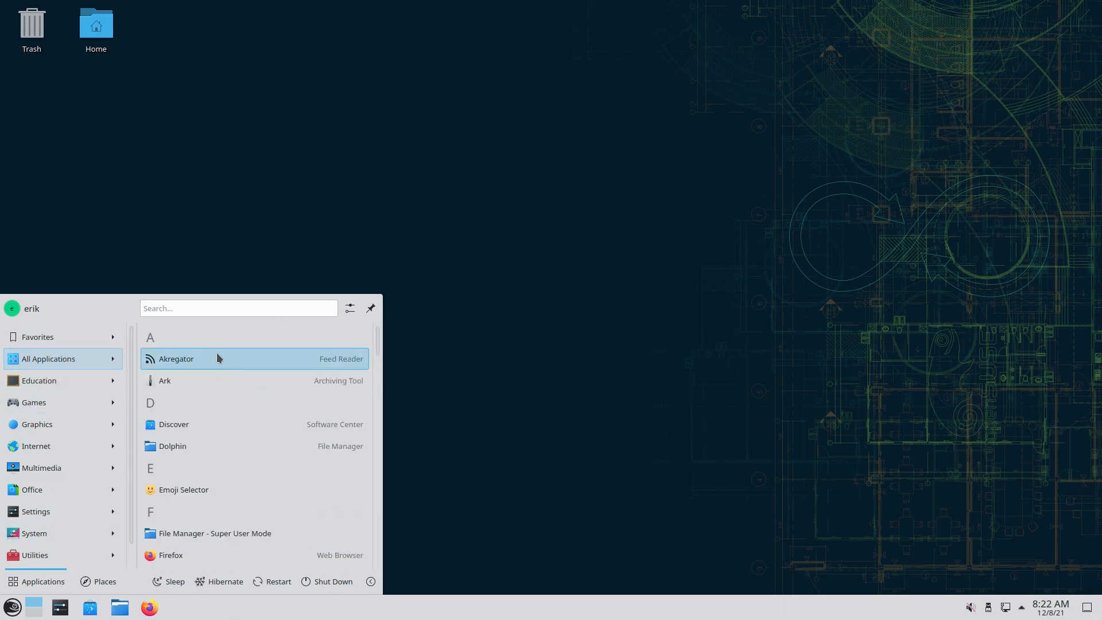
scroll(267, 402, "down", 1)
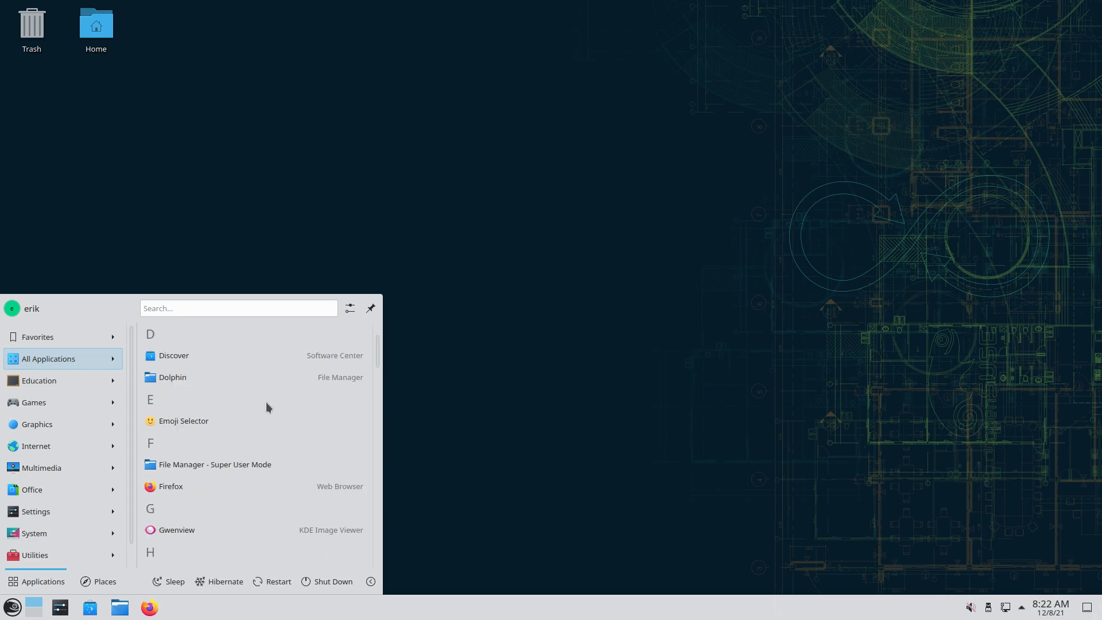
scroll(295, 413, "down", 1)
scroll(296, 415, "down", 3)
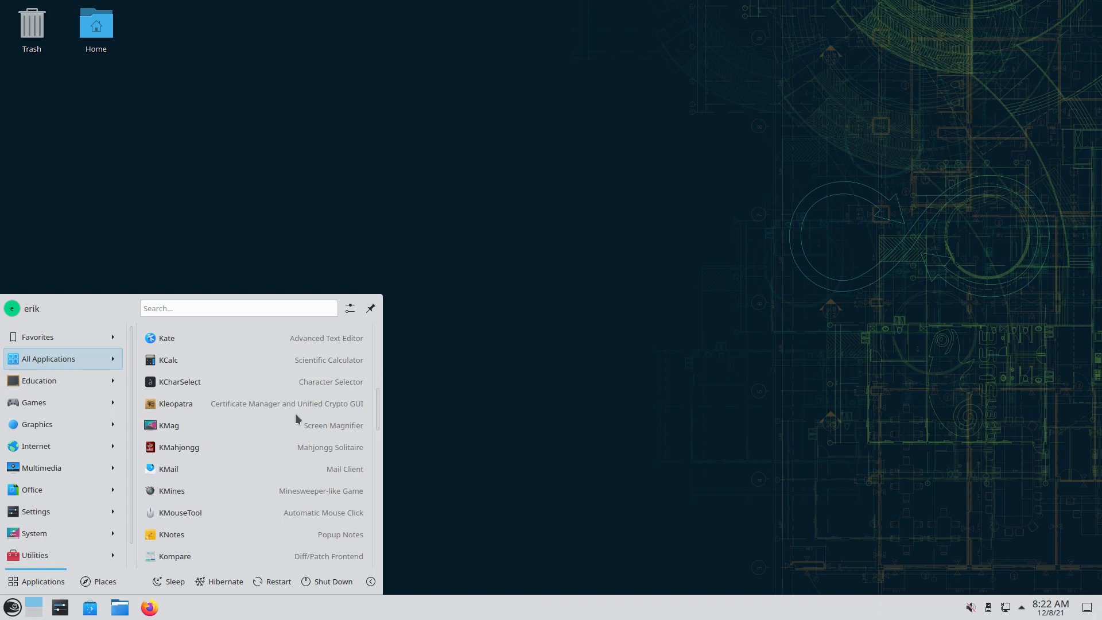
scroll(296, 413, "down", 4)
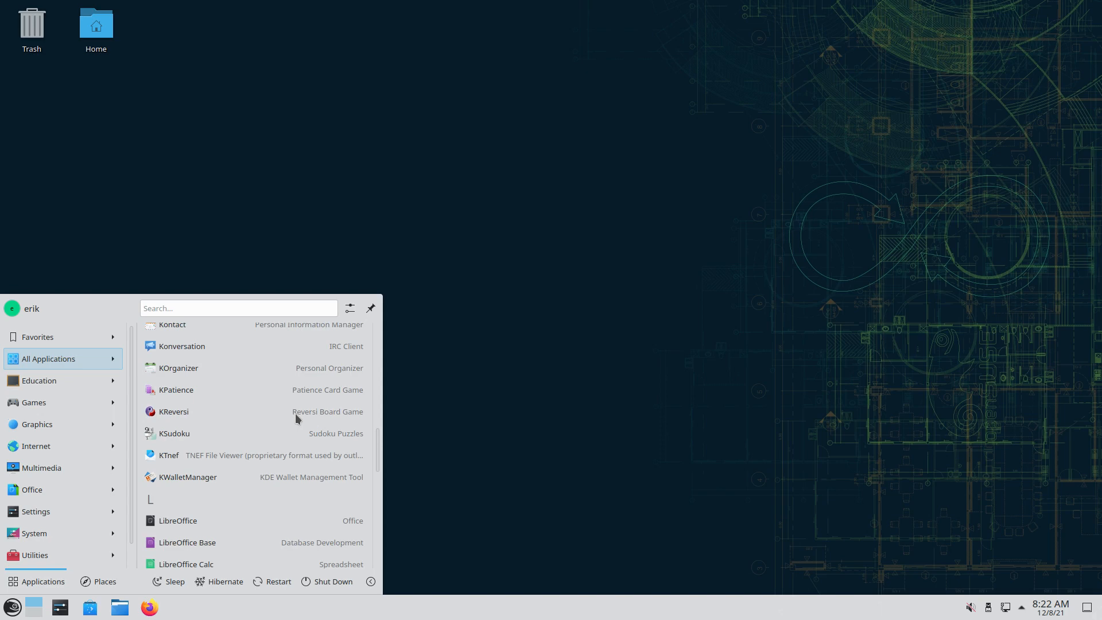
scroll(295, 413, "down", 3)
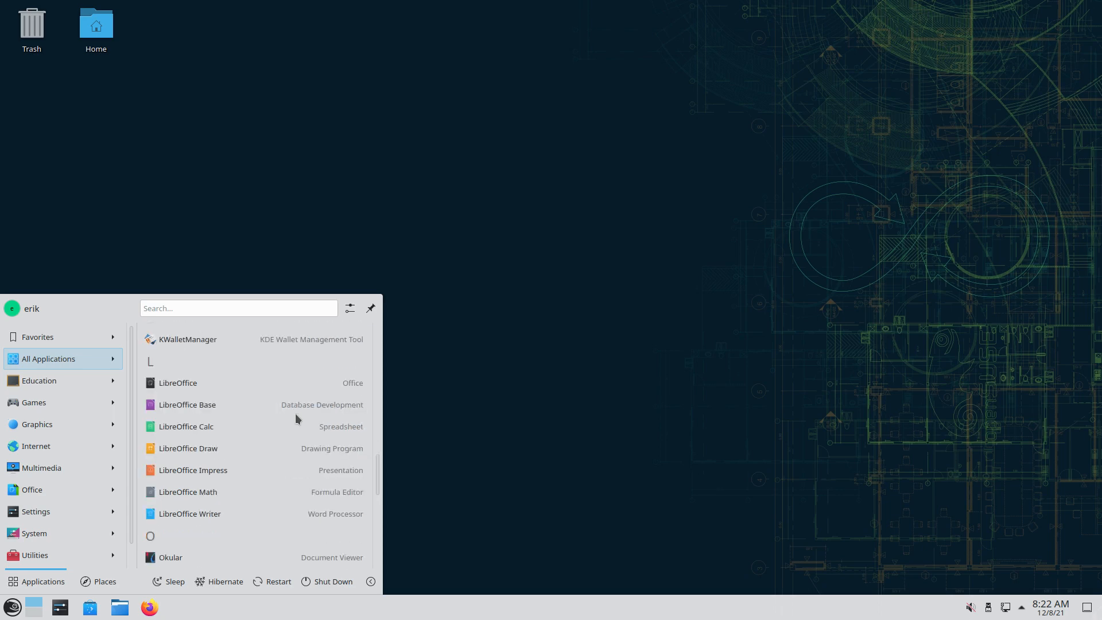
scroll(295, 414, "down", 2)
scroll(296, 417, "down", 3)
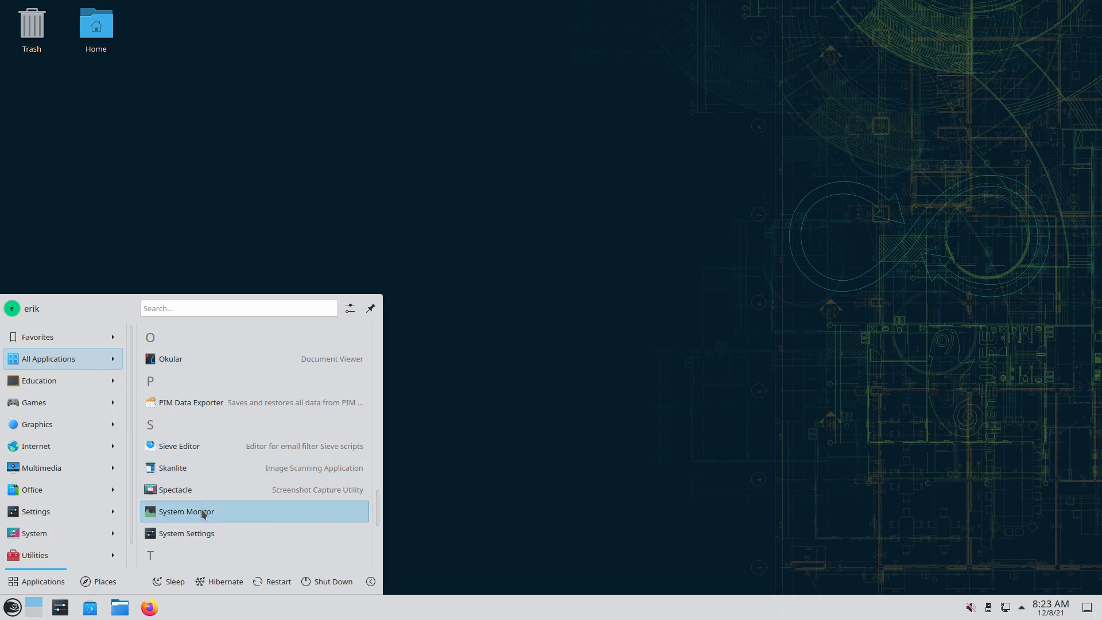
scroll(209, 513, "down", 5)
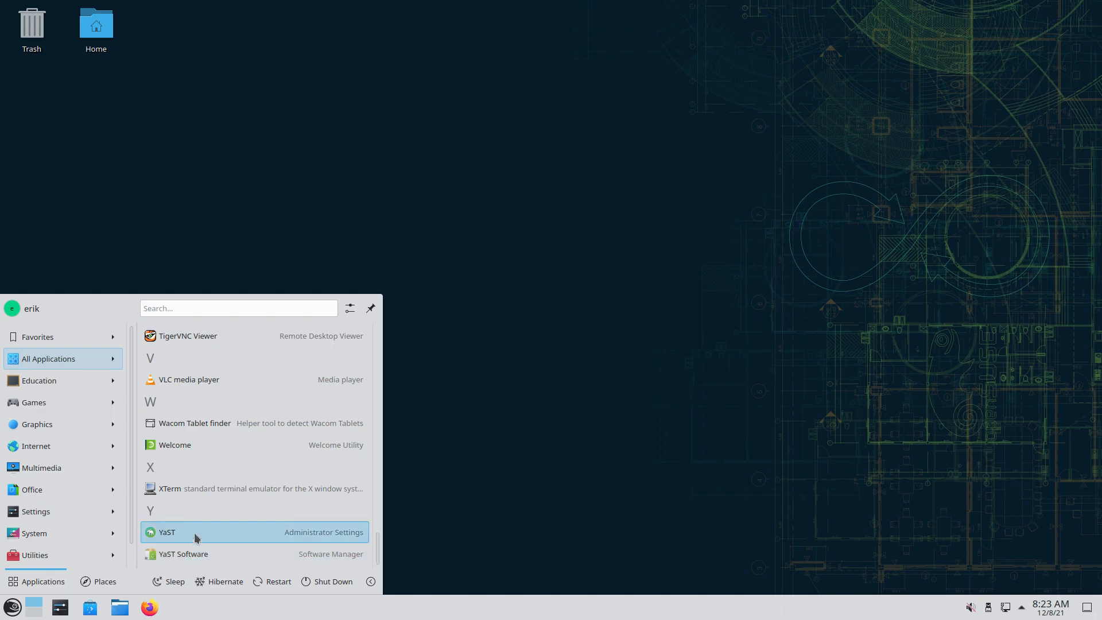
scroll(195, 536, "up", 3)
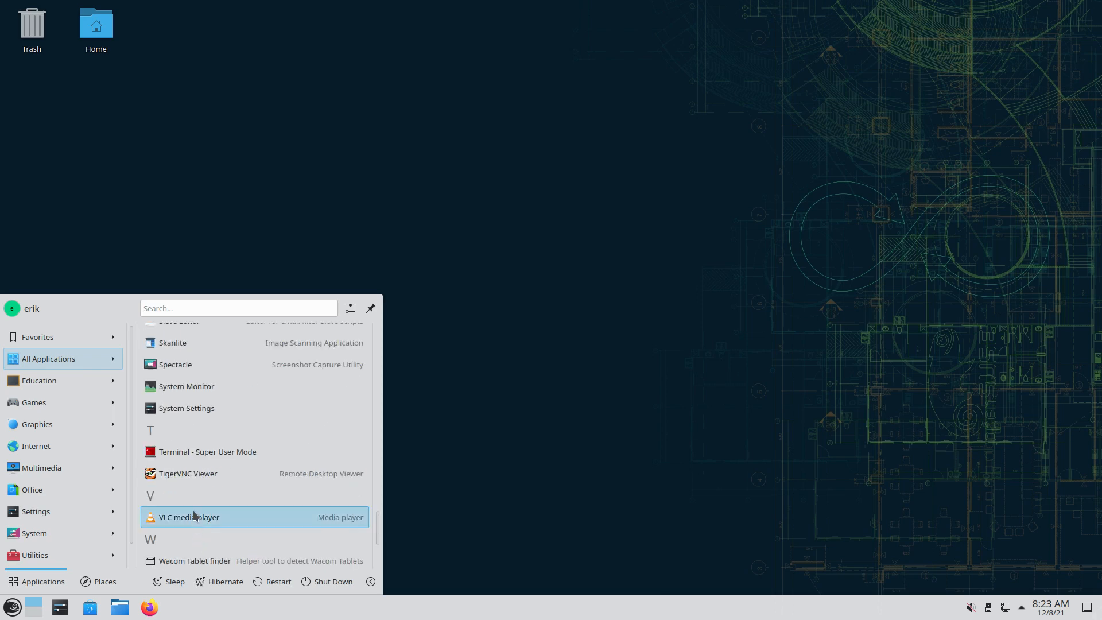
scroll(236, 474, "up", 15)
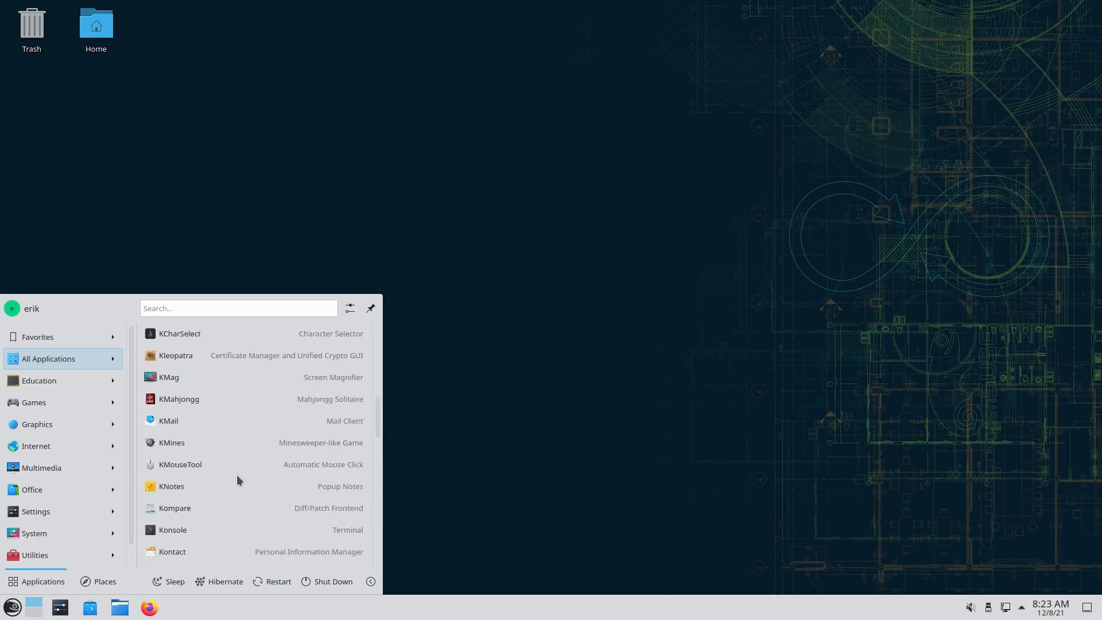
scroll(236, 474, "up", 10)
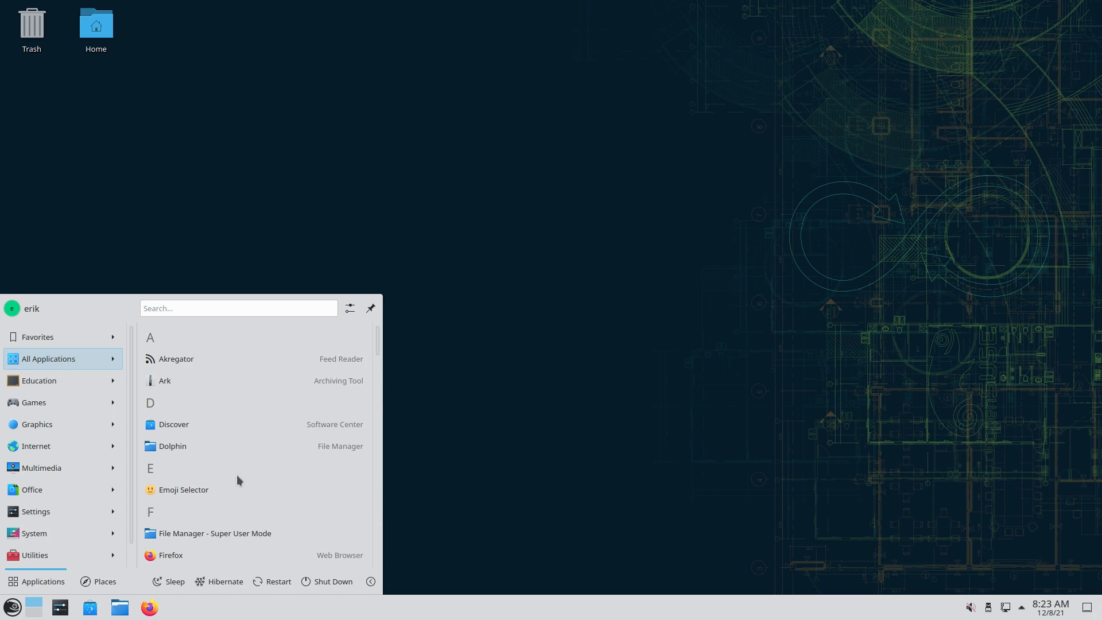
mouse_move(27, 556)
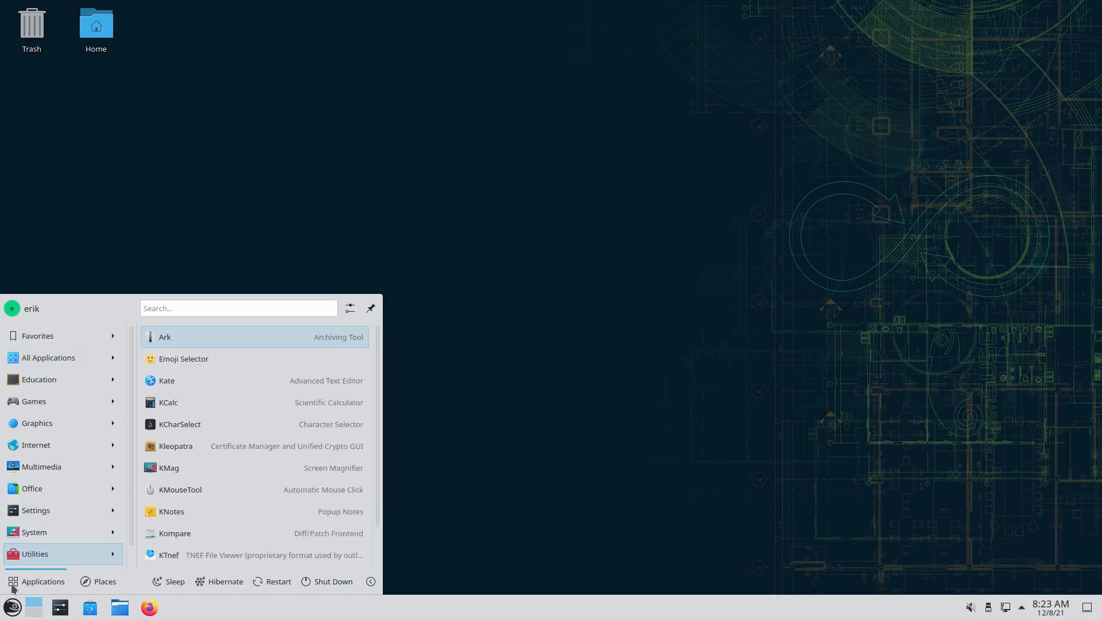
left_click(492, 376)
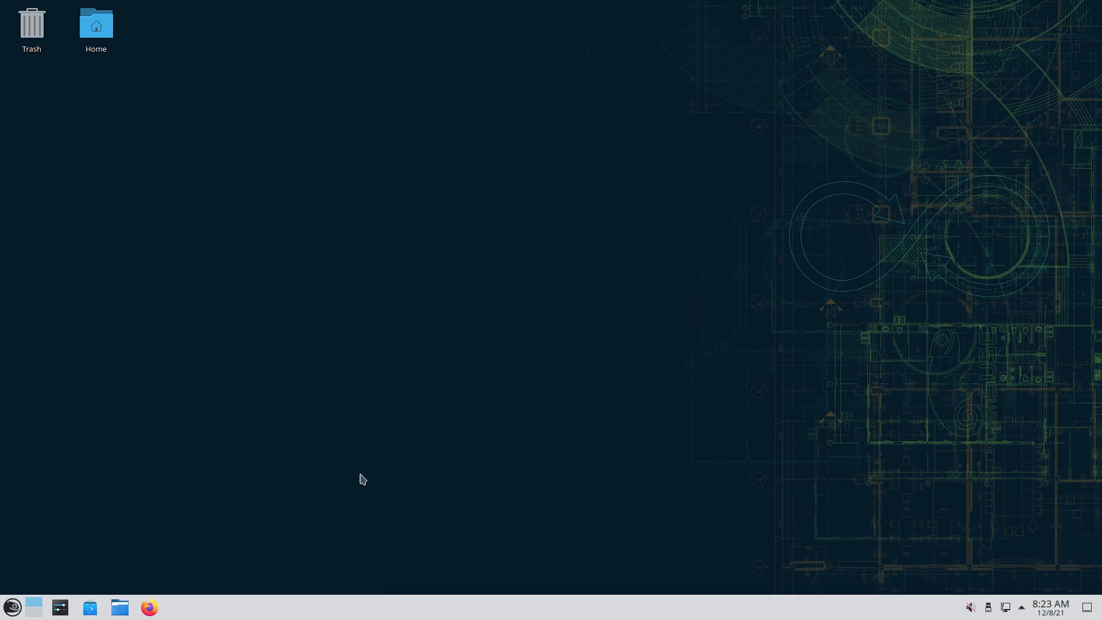
Launch System Settings maximized and preview the Appearance category before returning to the overview
left_click(12, 607)
left_click(60, 607)
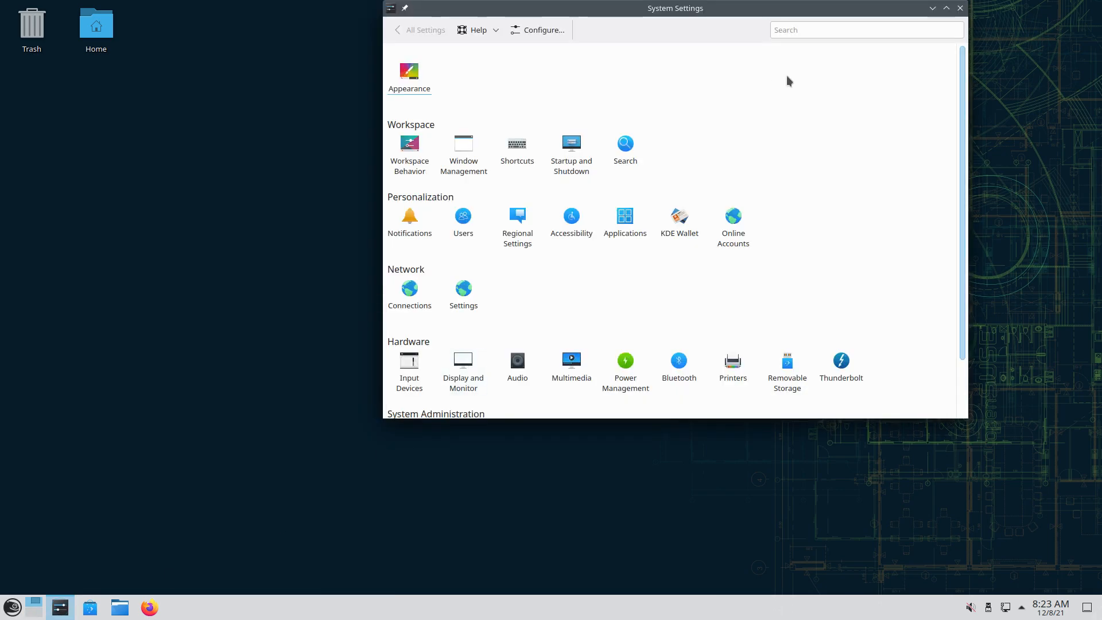
left_click(947, 8)
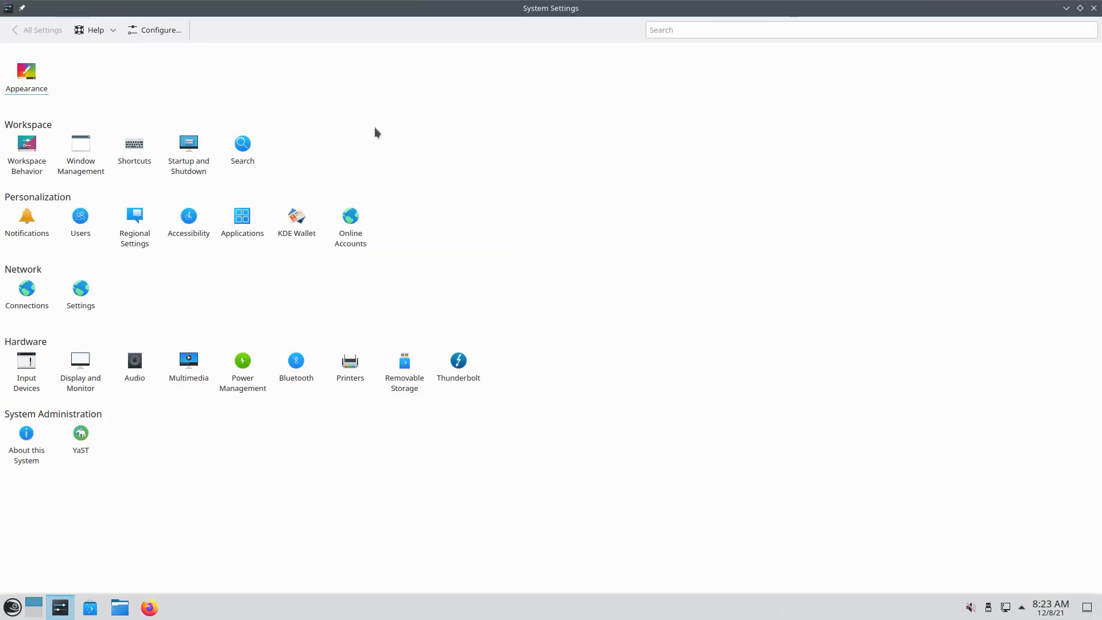
left_click(39, 77)
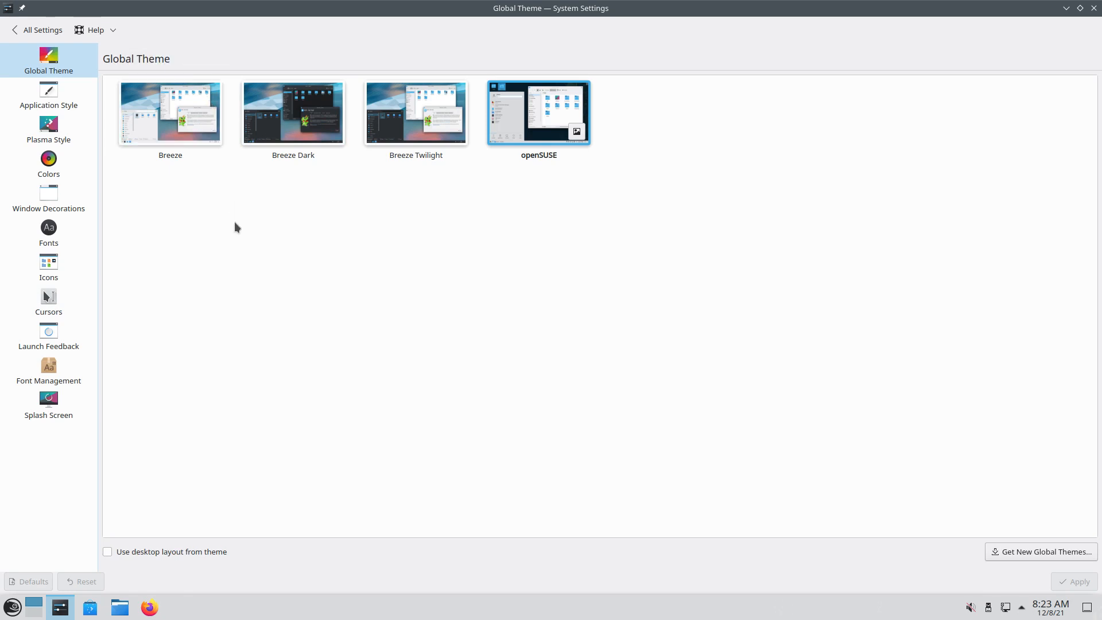
left_click(12, 31)
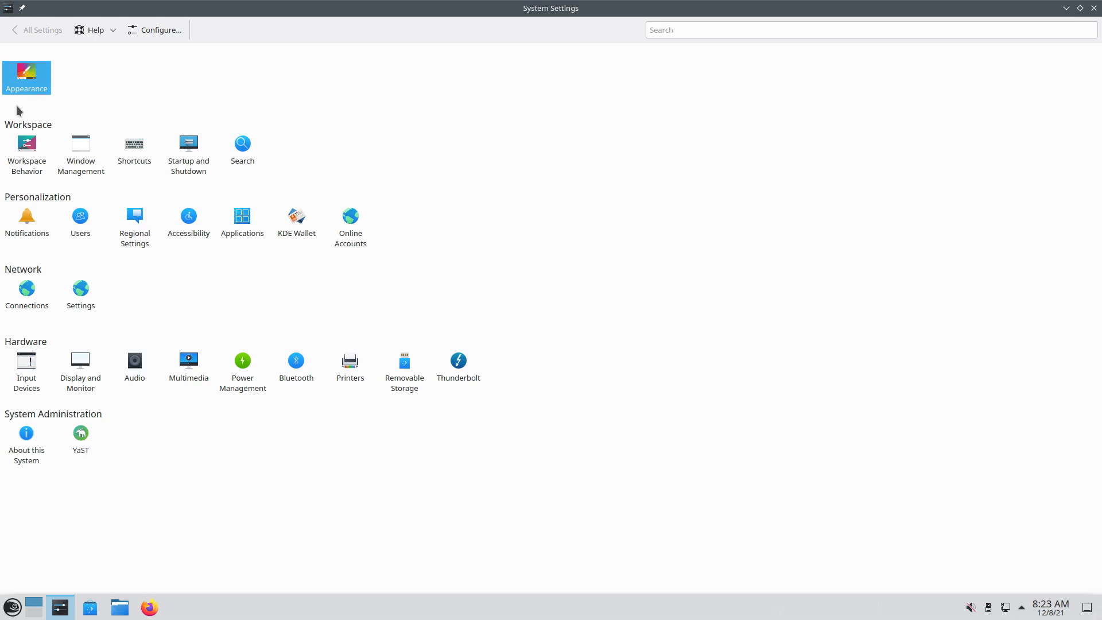
Switch System Settings to Sidebar View and open the Appearance group
left_click(146, 33)
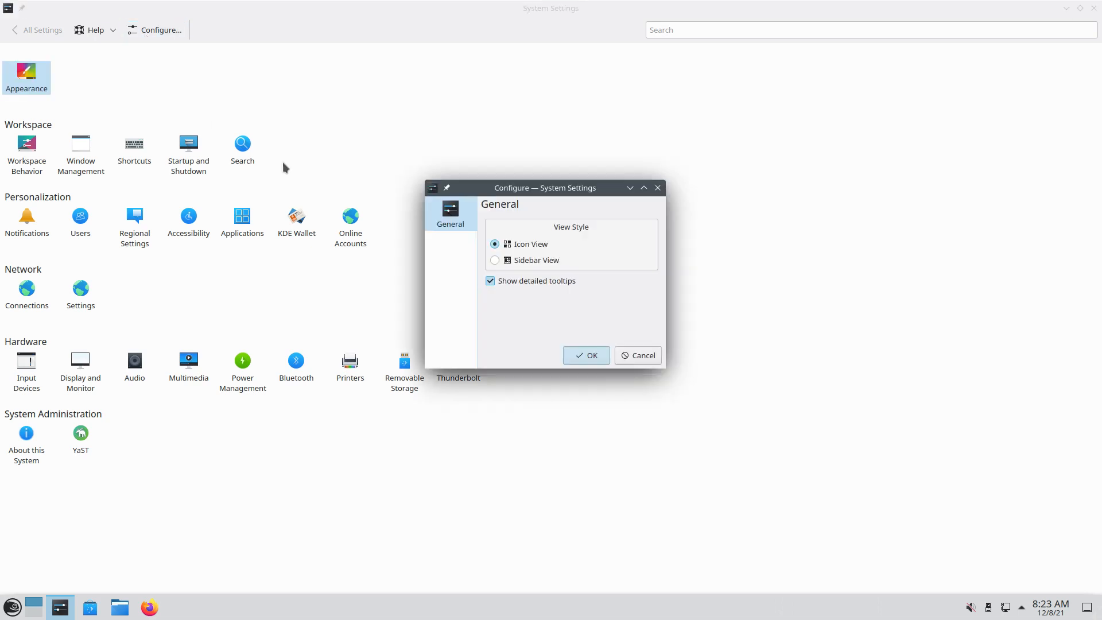
left_click(532, 261)
left_click(587, 354)
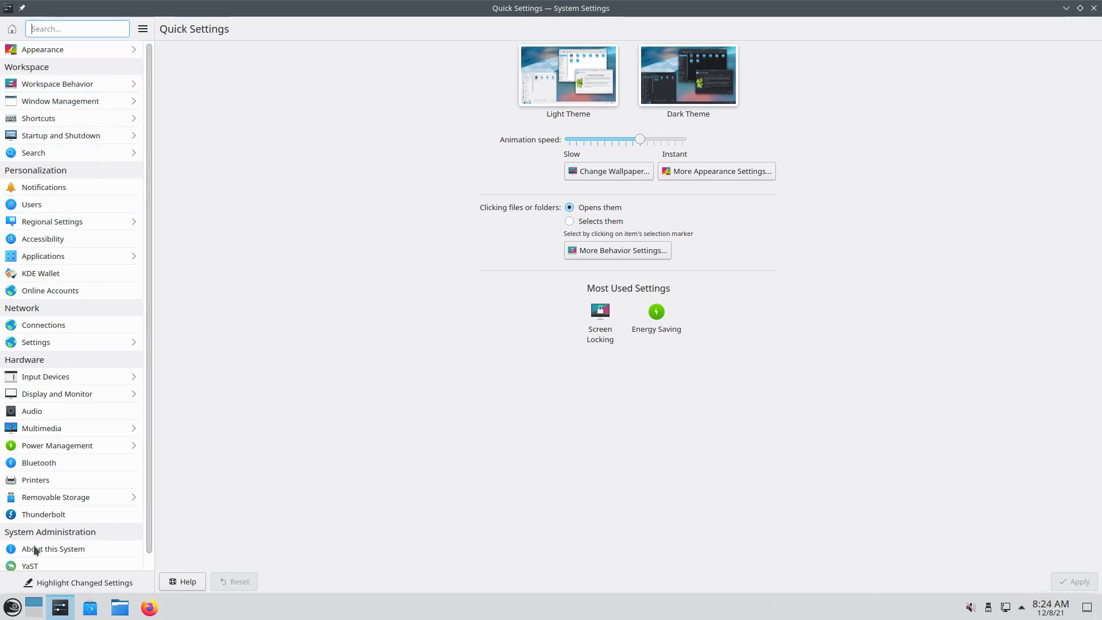
left_click(101, 50)
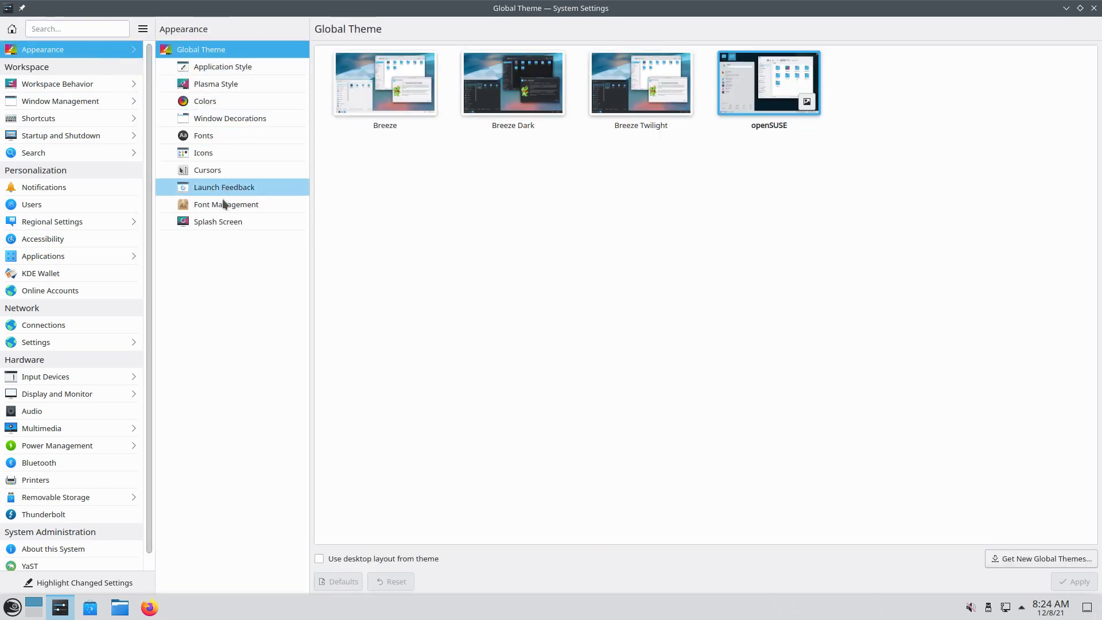
Set the login splash screen to None and apply it
left_click(223, 223)
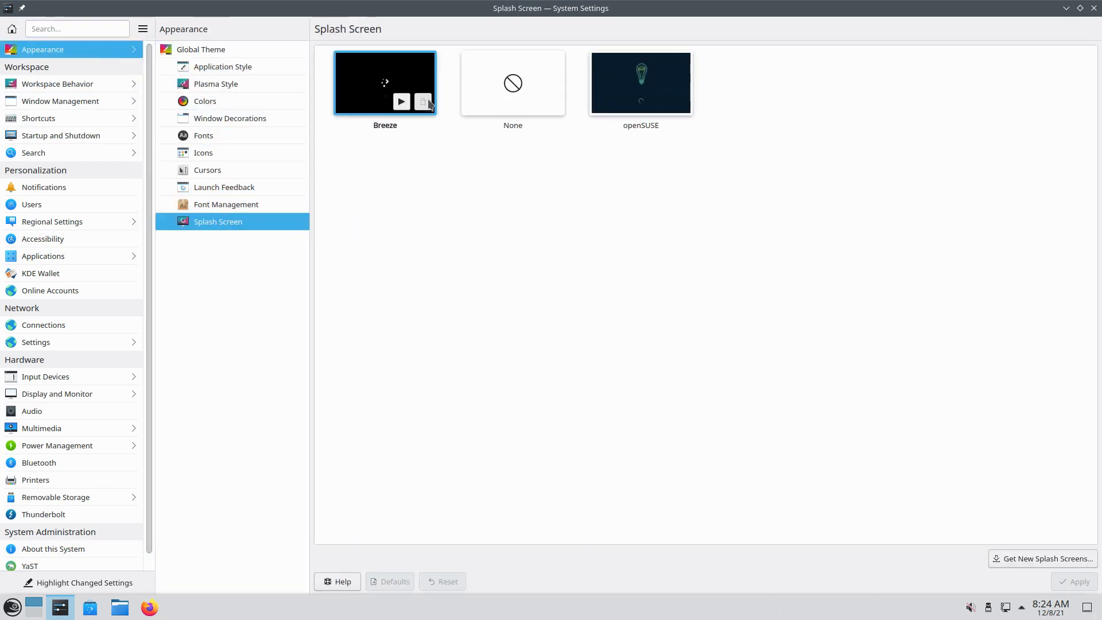
left_click(498, 84)
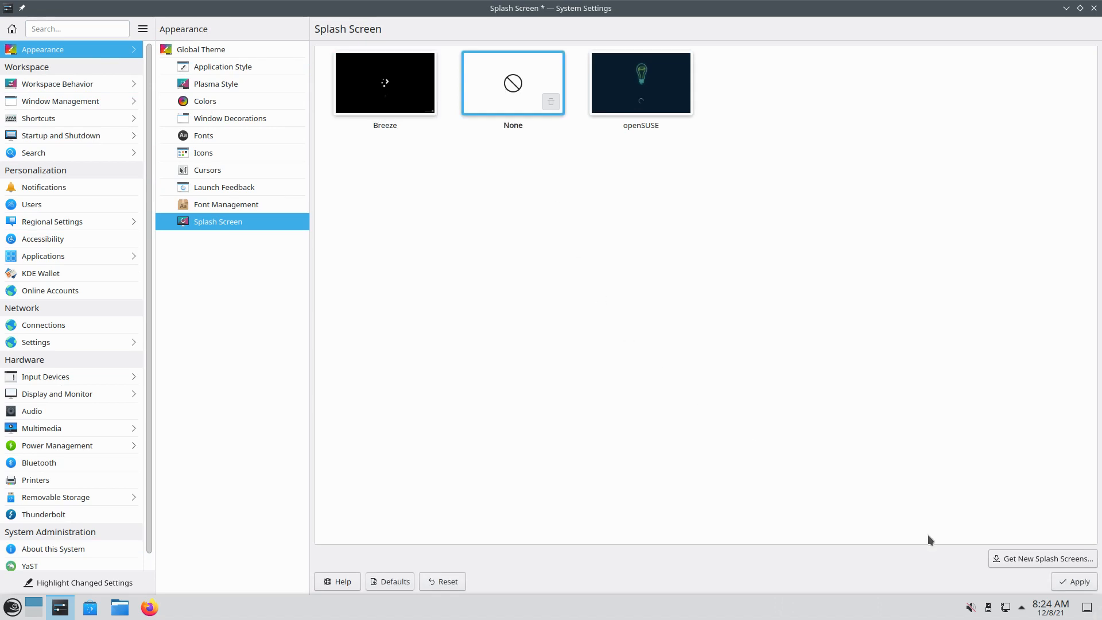
left_click(1075, 582)
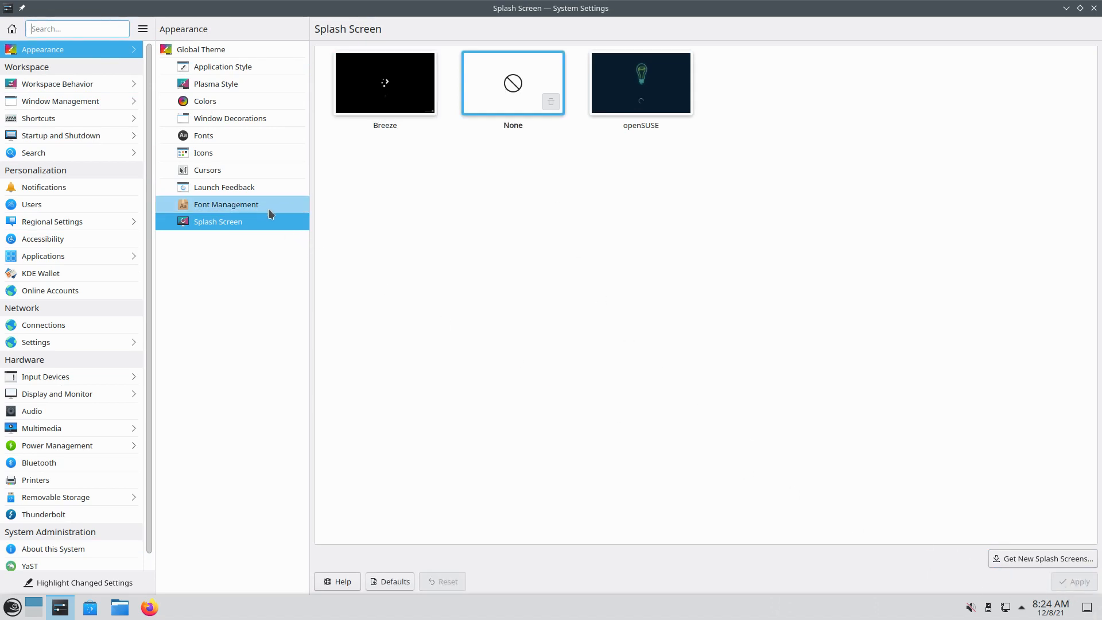
Set the cursor theme to Breeze Light and apply it
left_click(269, 208)
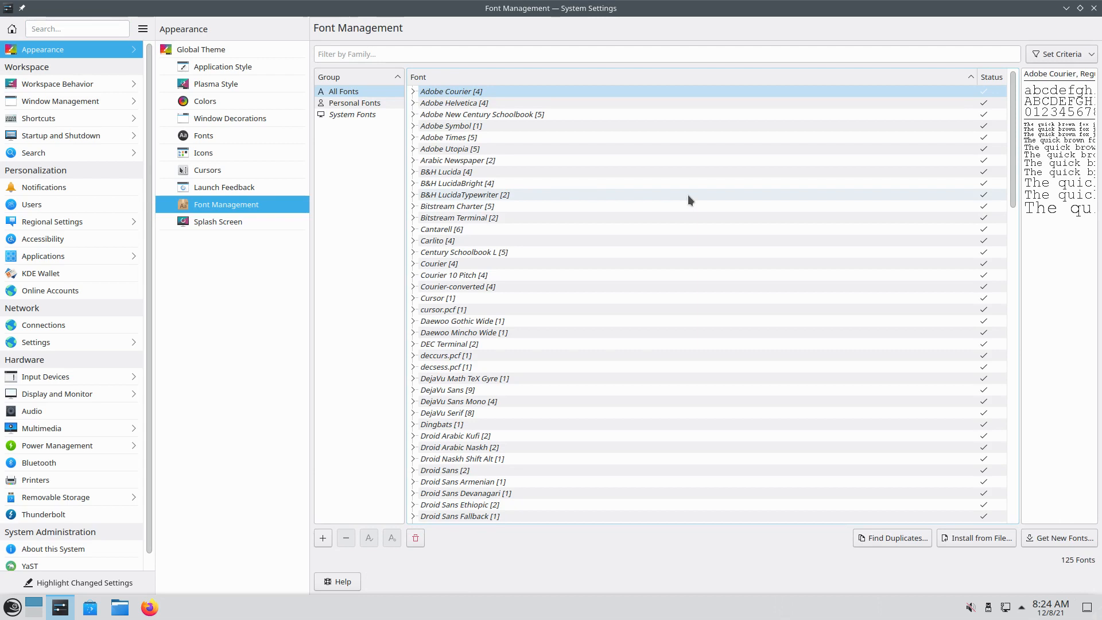
left_click(243, 188)
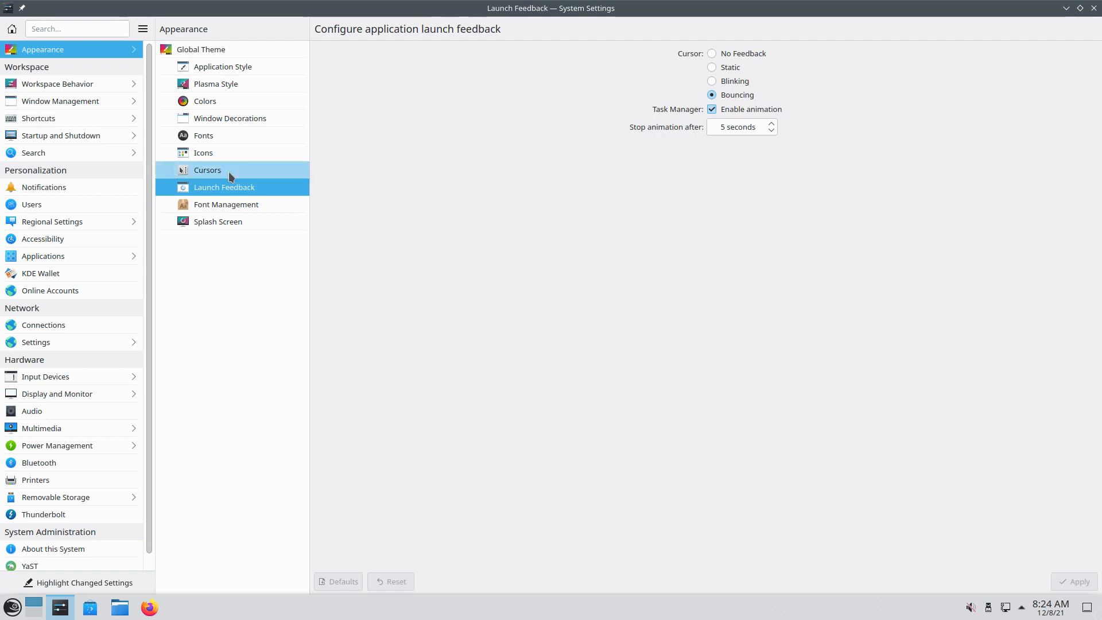
left_click(229, 172)
left_click(619, 88)
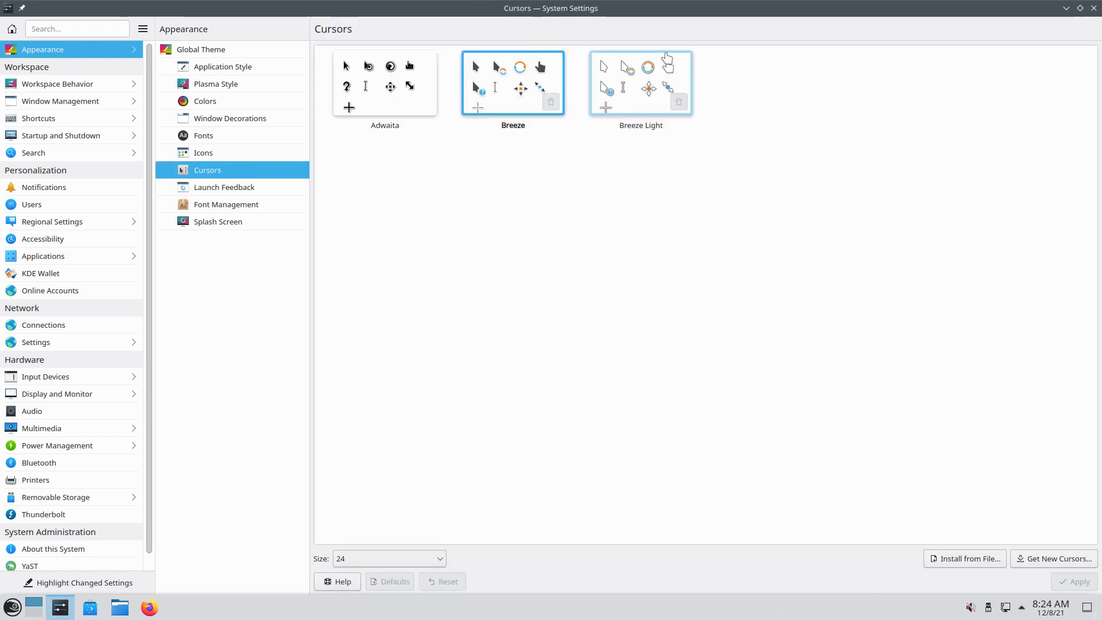
left_click(1065, 584)
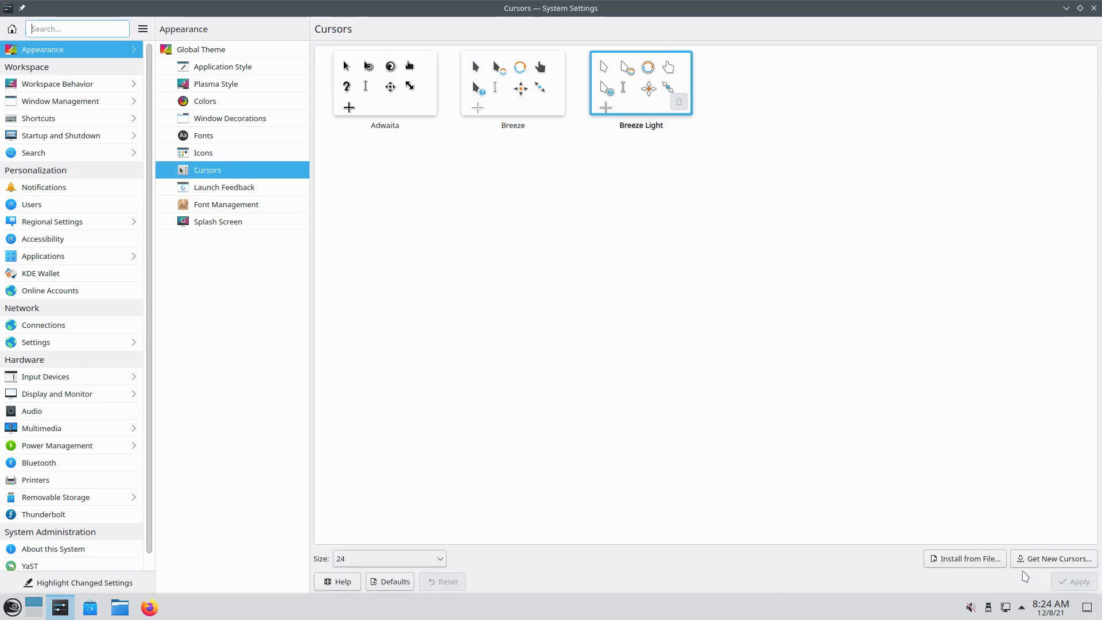
Switch the icon theme to Breeze Dark and apply it
left_click(255, 155)
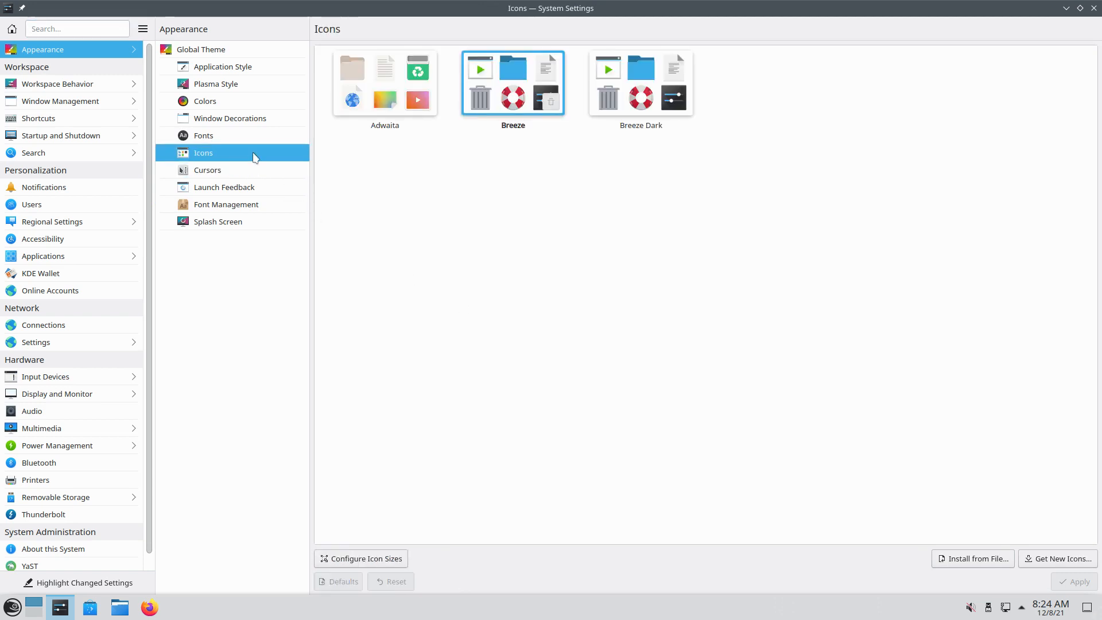
left_click(640, 87)
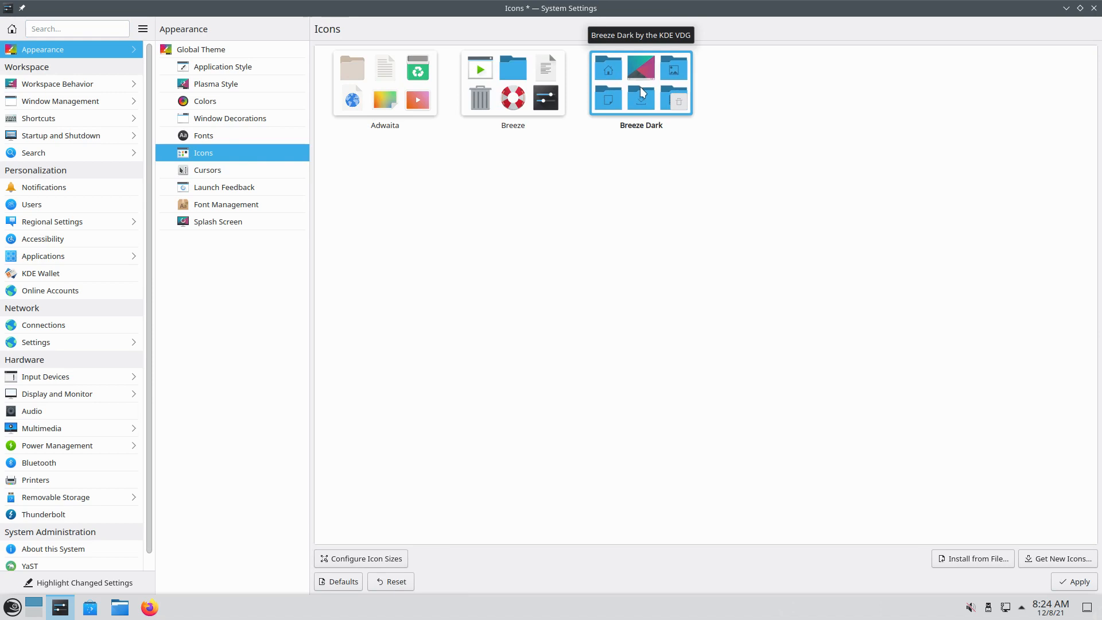
left_click(1079, 581)
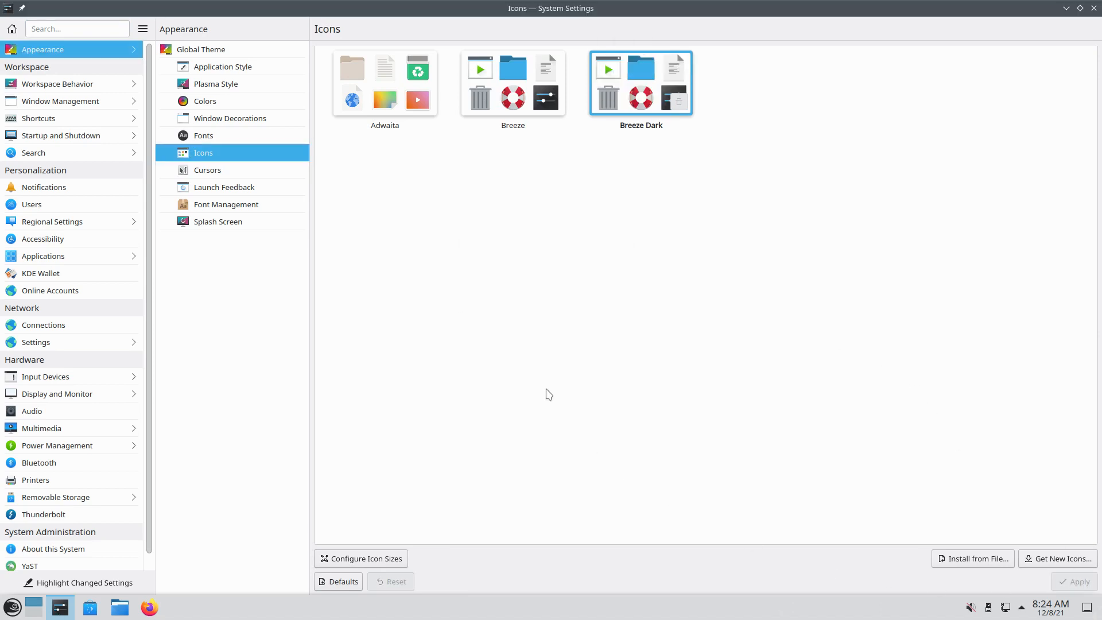
left_click(247, 136)
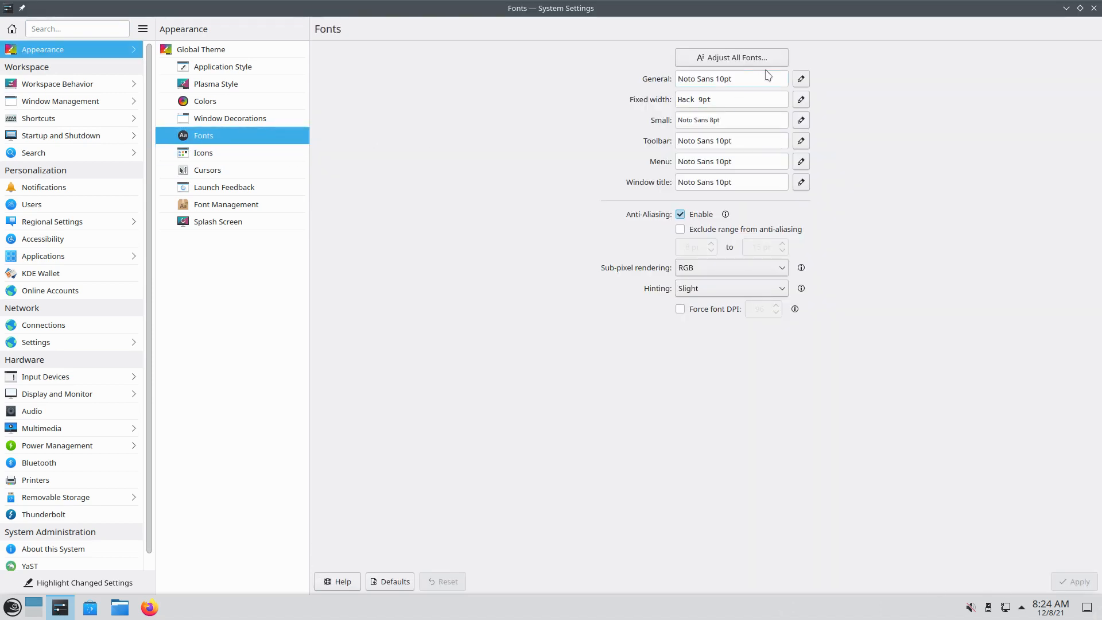
Use Adjust All Fonts to set every font size to 11 and apply
left_click(758, 59)
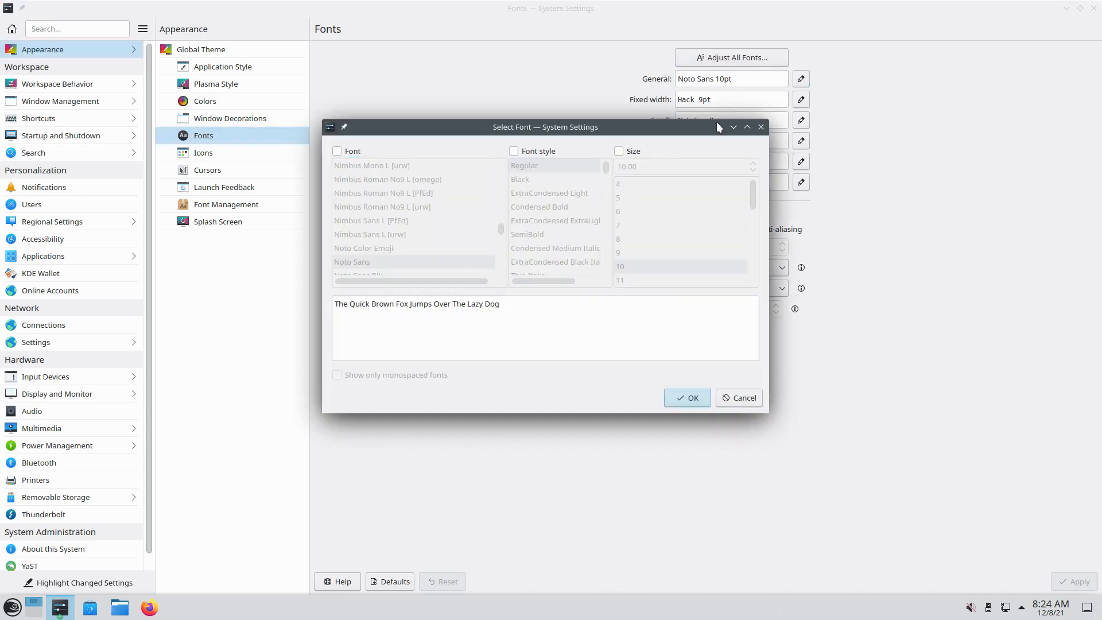
left_click(619, 151)
left_click(631, 280)
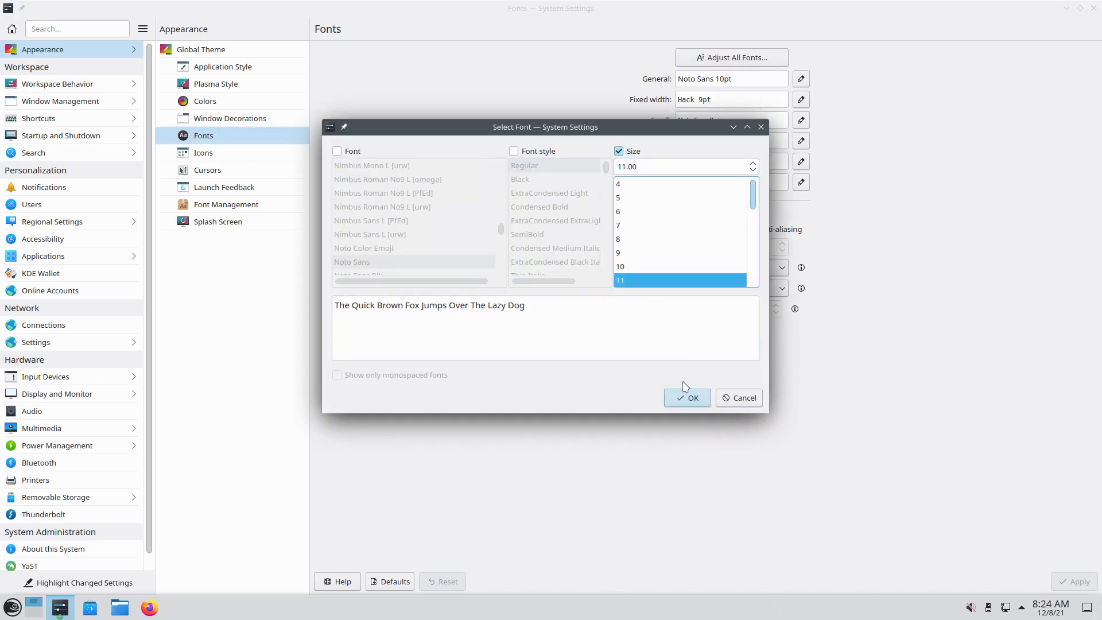
left_click(688, 400)
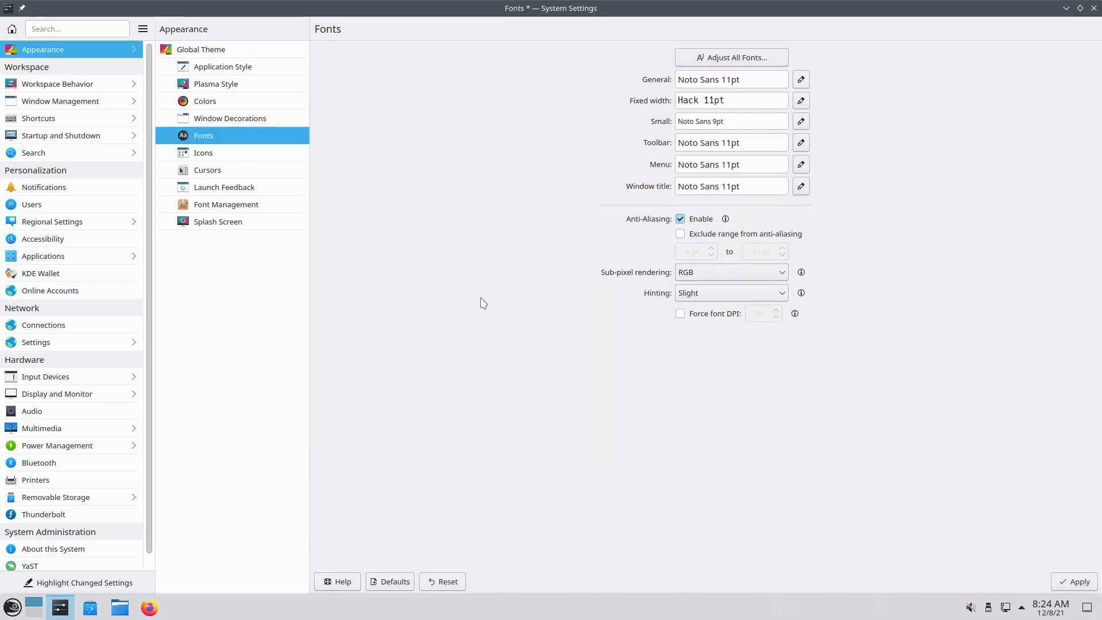
left_click(1061, 582)
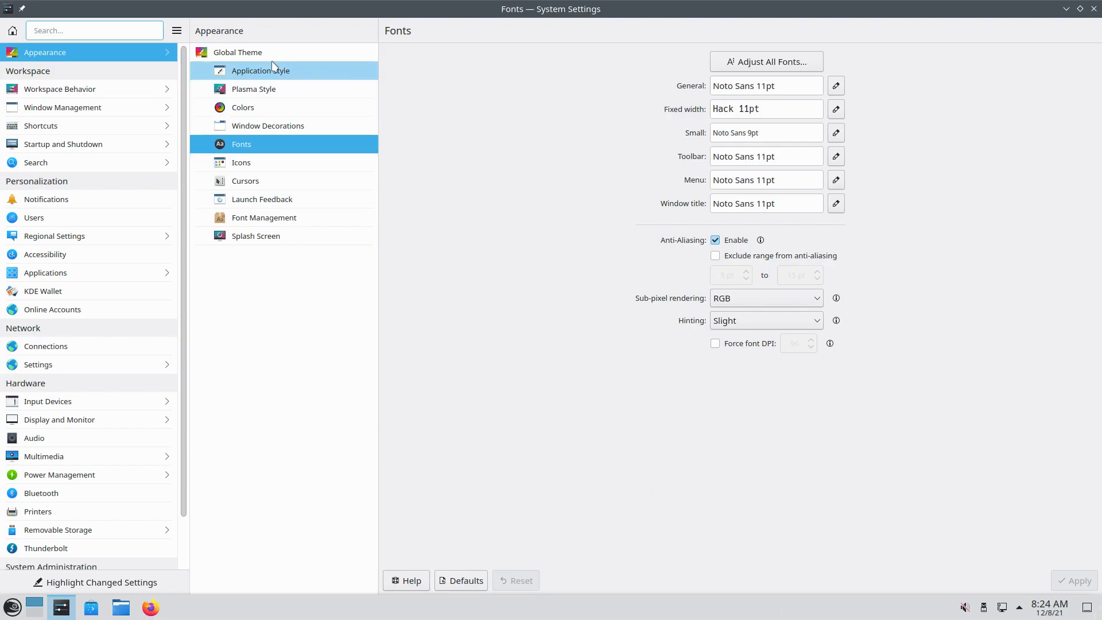
left_click(268, 120)
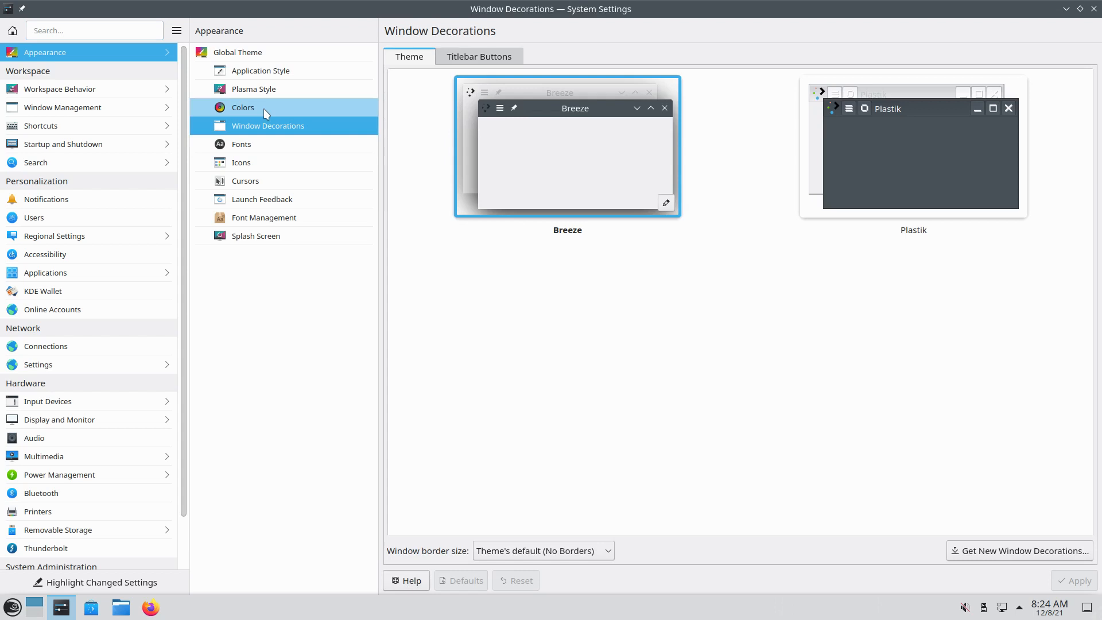
Choose Breeze Dark on the Plasma Style page and apply it, darkening the taskbar
left_click(263, 109)
left_click(271, 95)
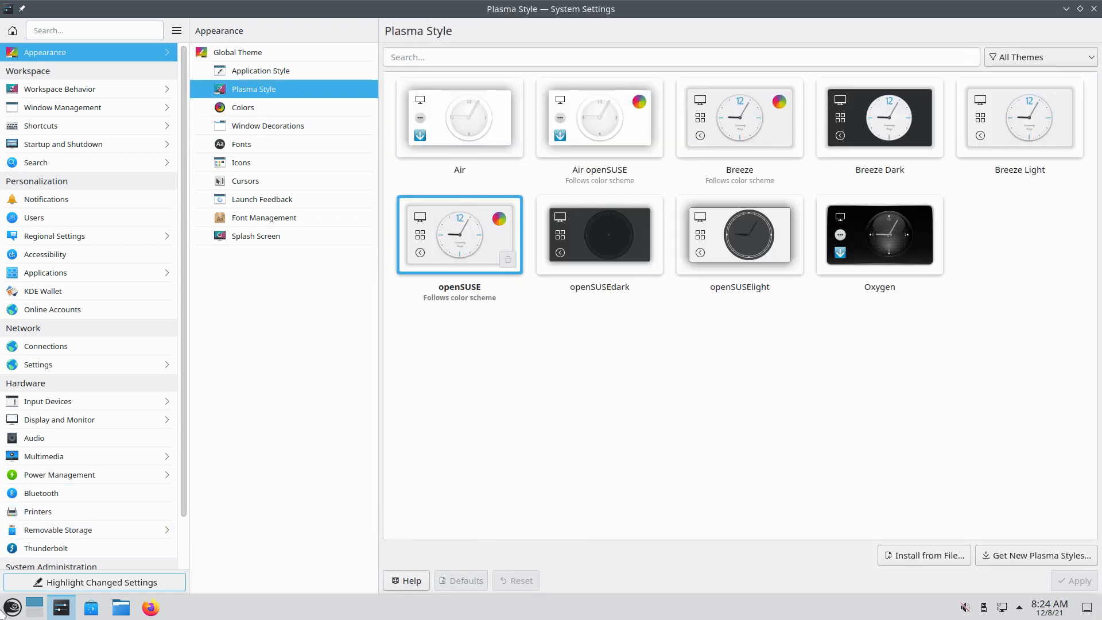
left_click(13, 608)
left_click(732, 444)
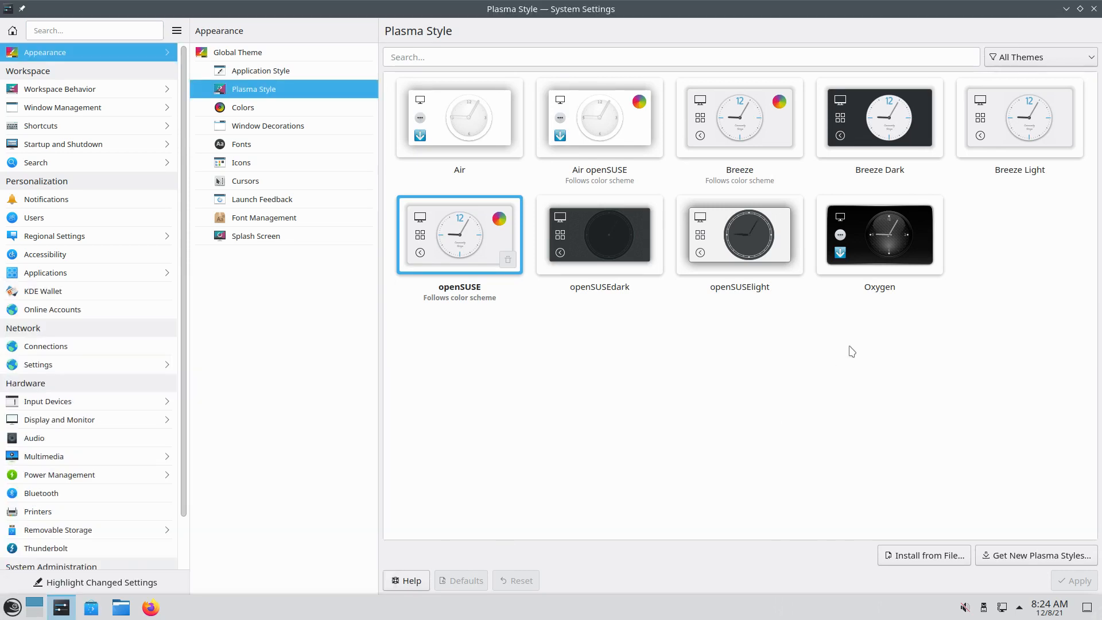
left_click(875, 152)
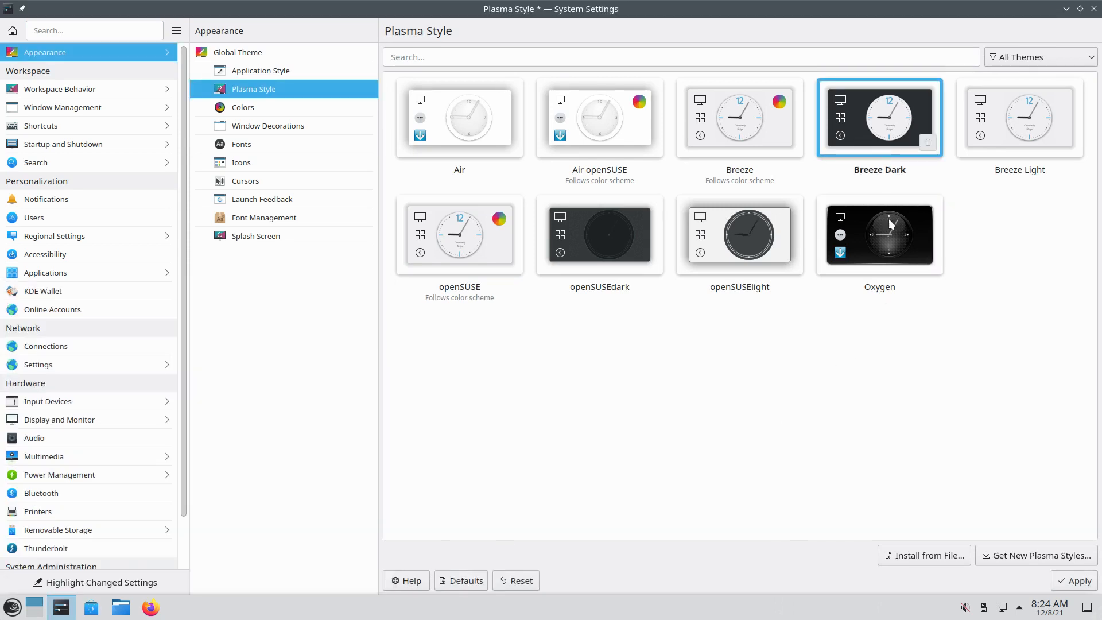
left_click(1074, 580)
left_click(13, 608)
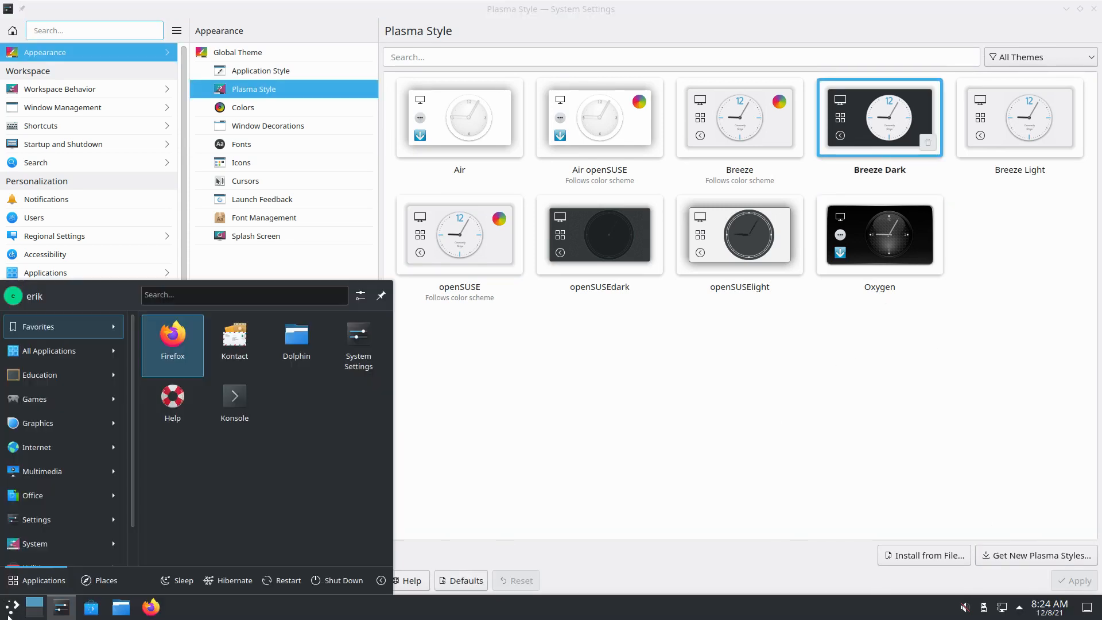
Close the Application Launcher, view Application Style, then open Workspace Behavior's General Behavior page
mouse_move(72, 396)
mouse_move(106, 326)
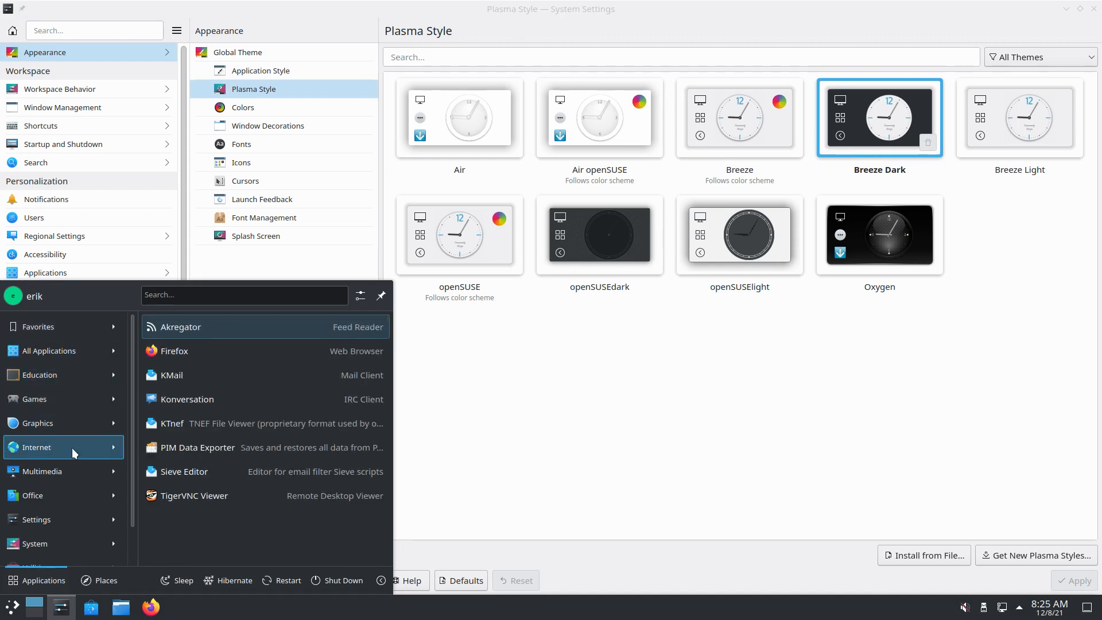
mouse_move(67, 541)
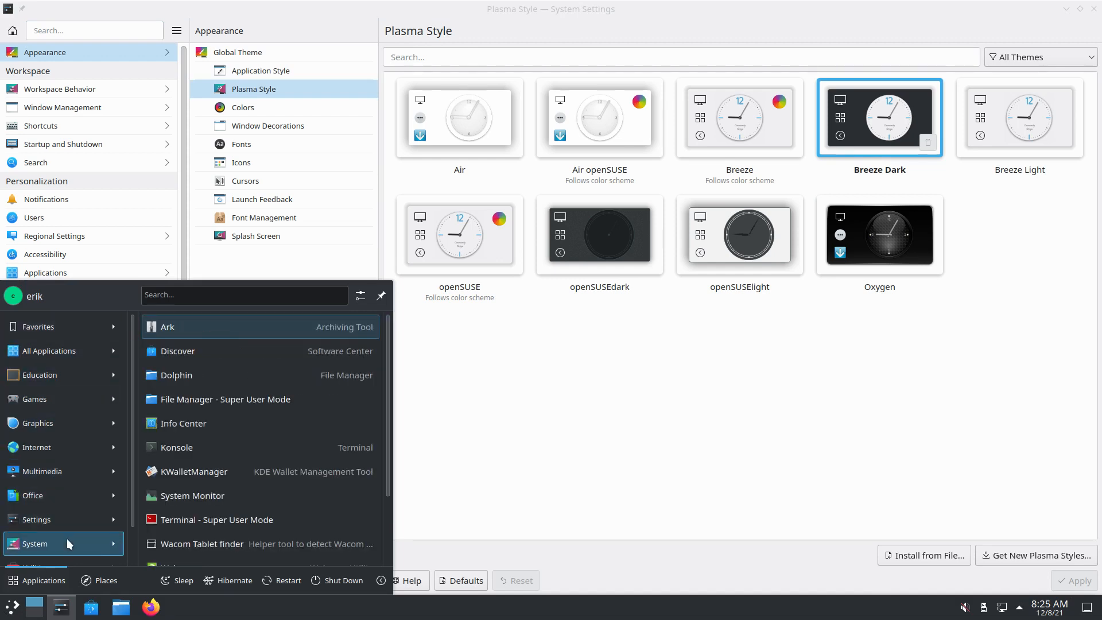
left_click(541, 374)
left_click(291, 74)
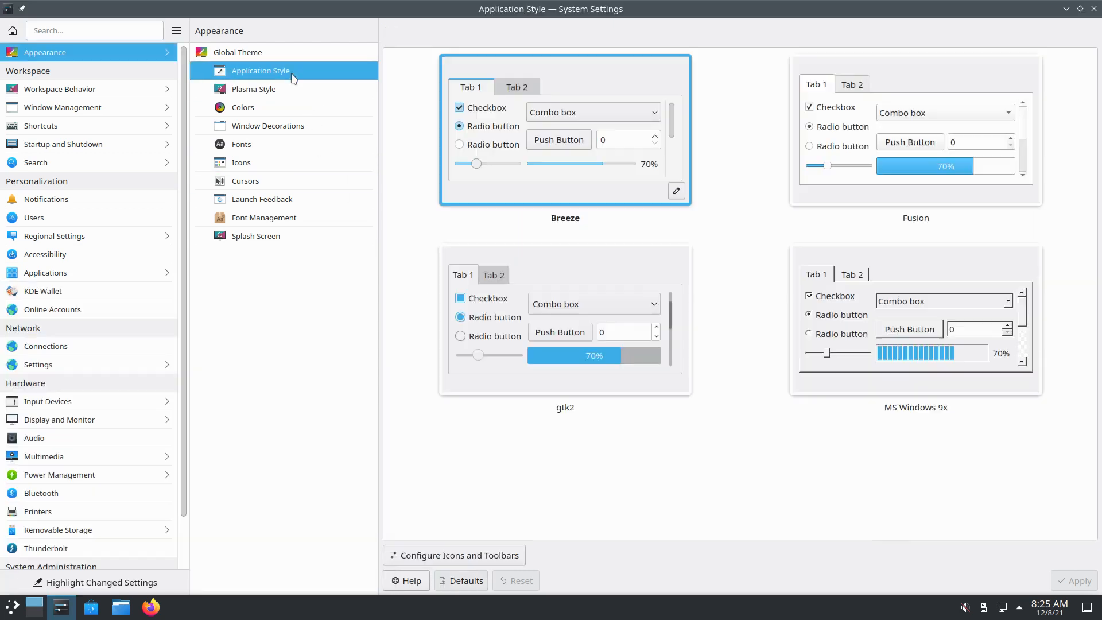
left_click(99, 89)
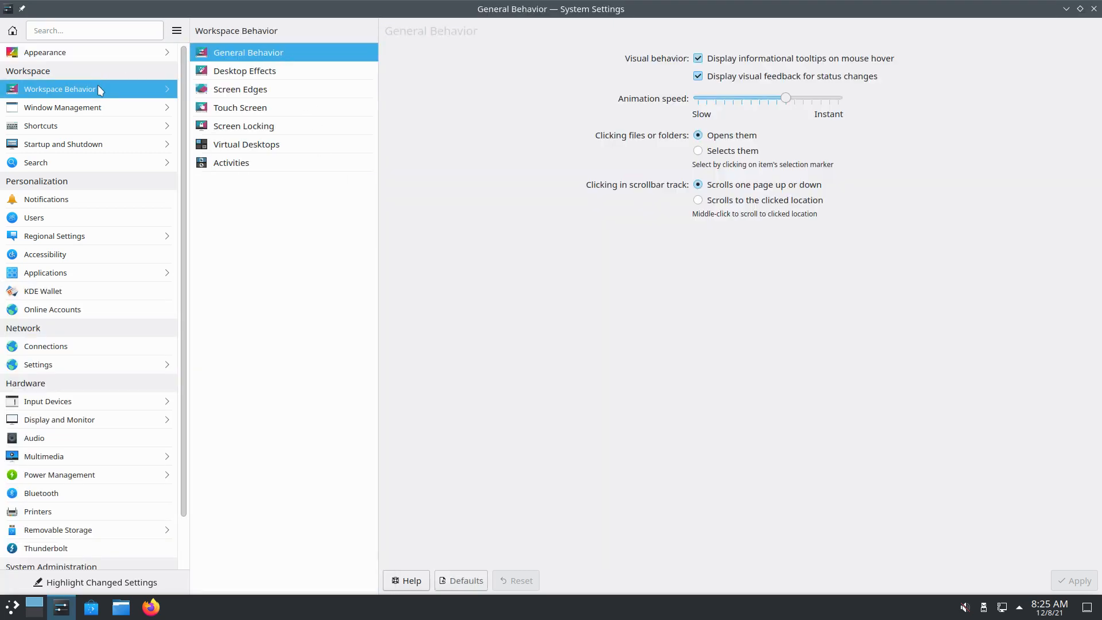
Open Desktop Effects, search for 'wo' and stop hiding unsupported effects in the filter
left_click(258, 75)
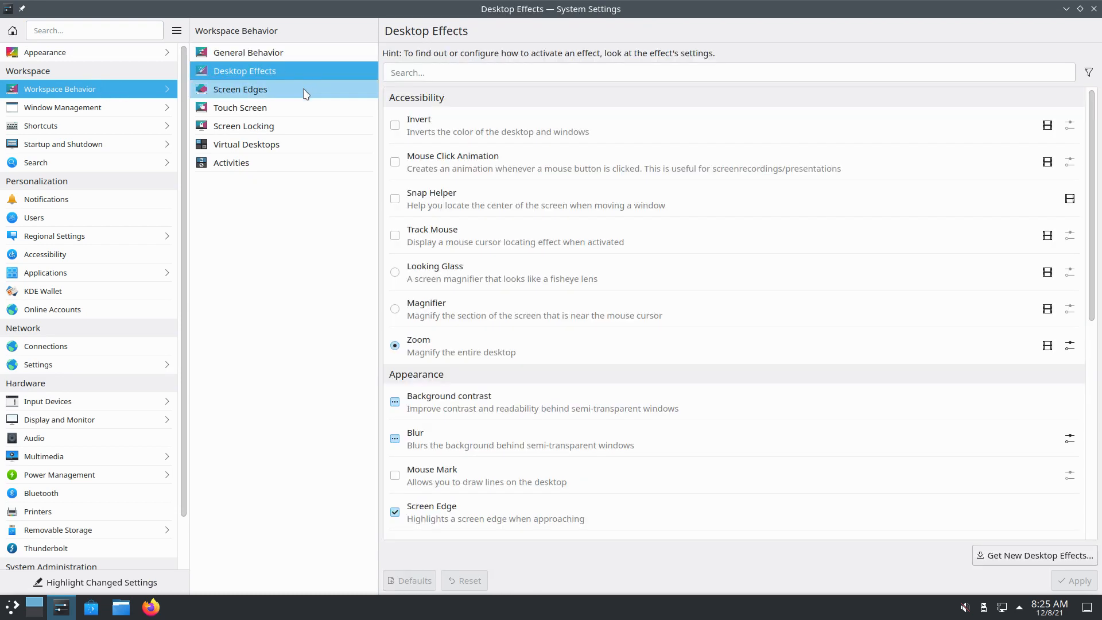
scroll(694, 343, "down", 6)
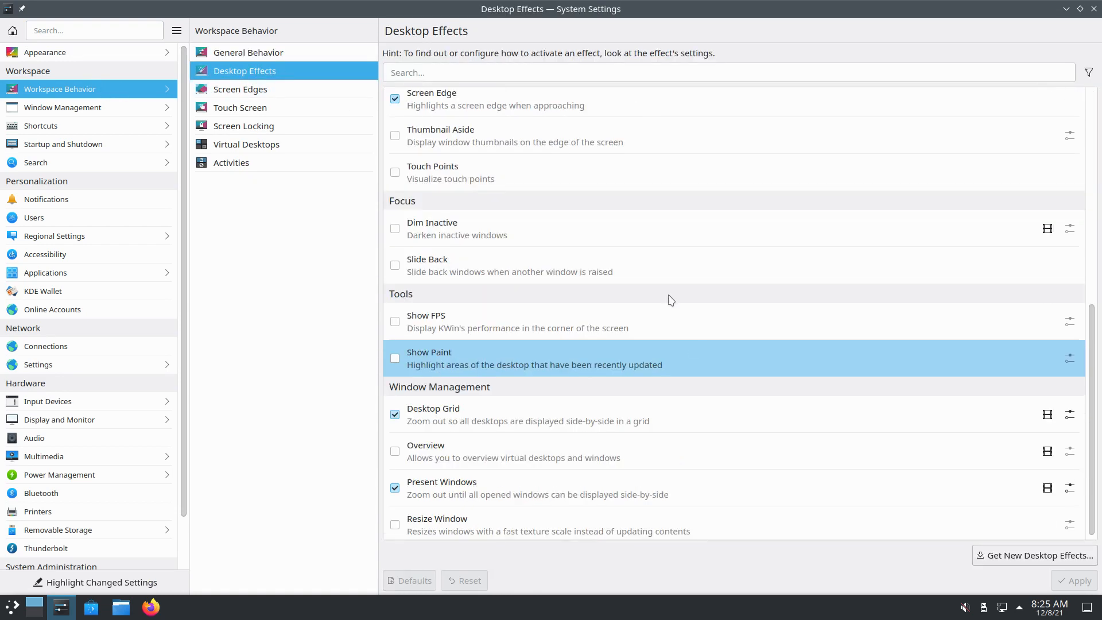
mouse_move(580, 23)
left_mouse_down()
mouse_move(603, 9)
mouse_move(586, 145)
mouse_move(573, 135)
mouse_move(571, 3)
left_mouse_up()
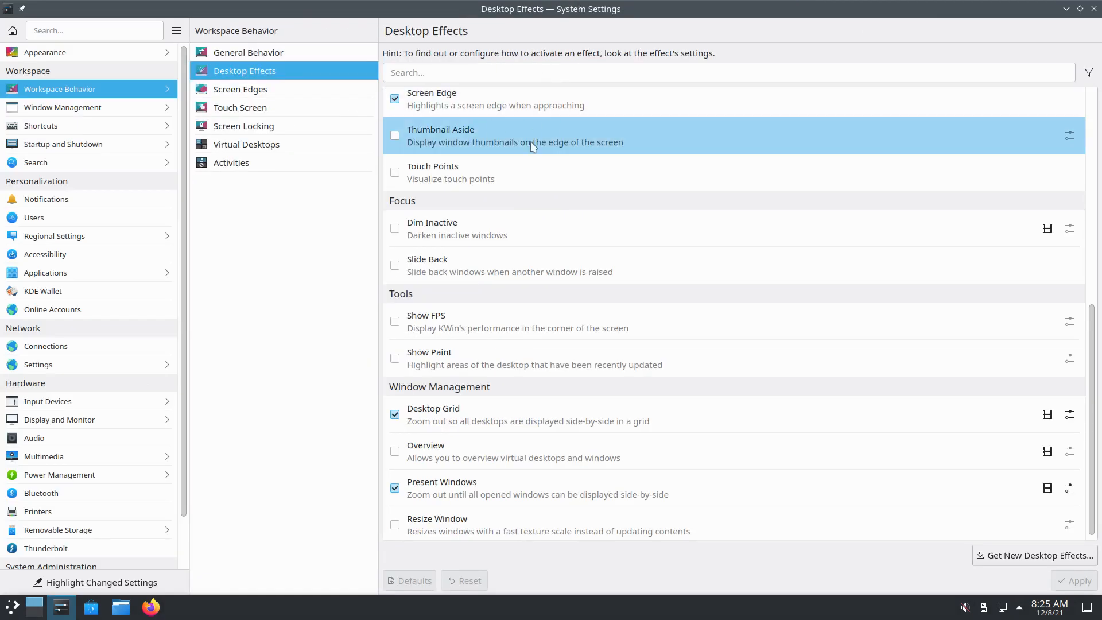
left_click(702, 73)
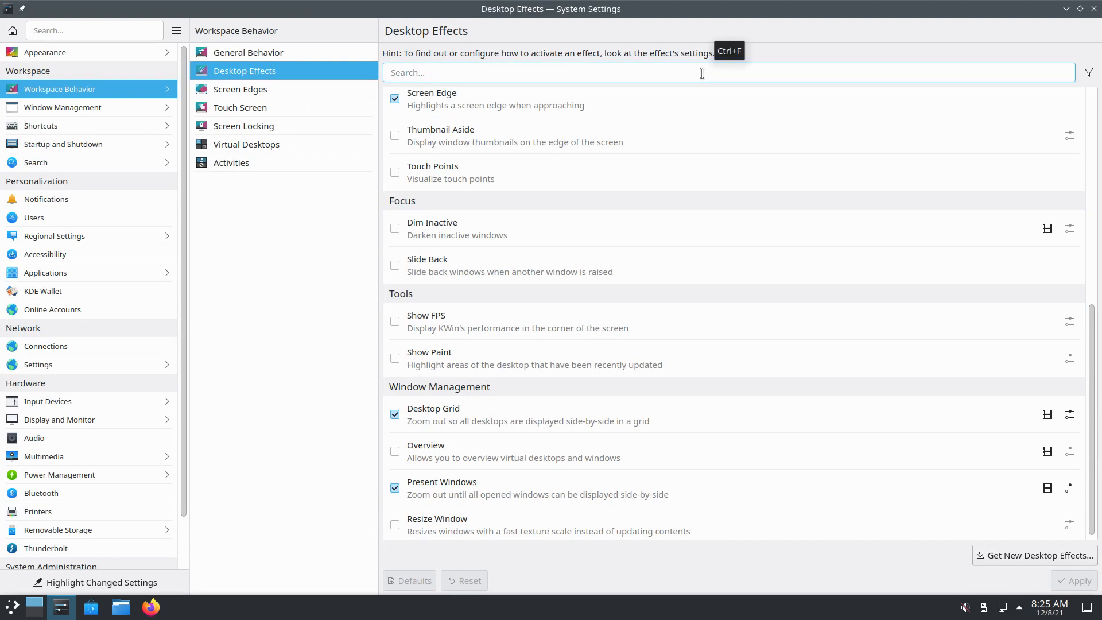
type("wobbl")
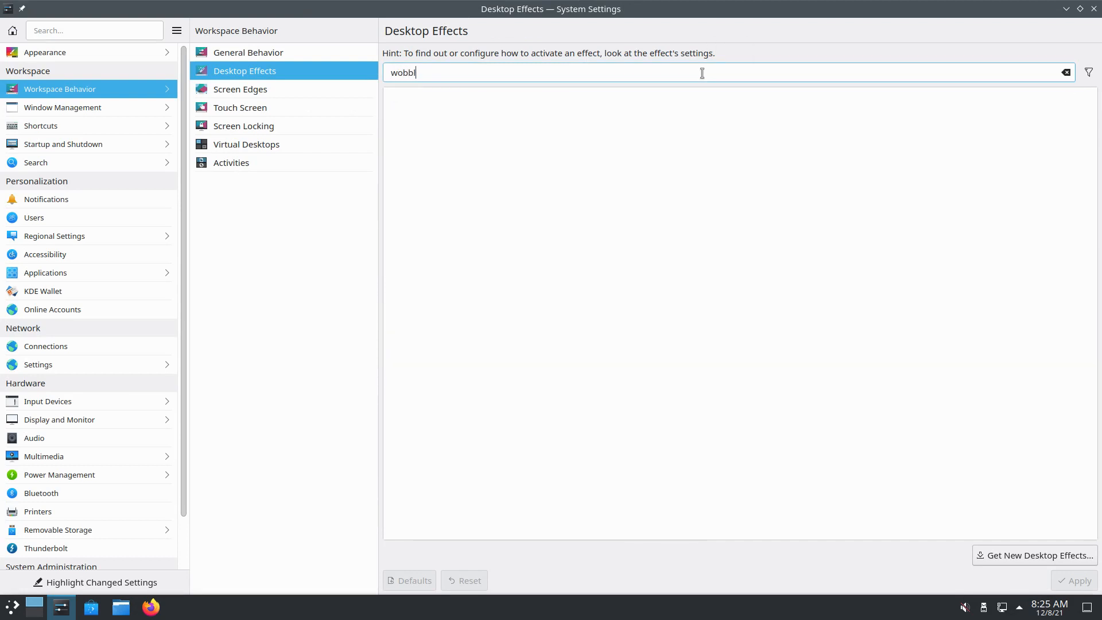
left_click(1089, 73)
left_click(1034, 101)
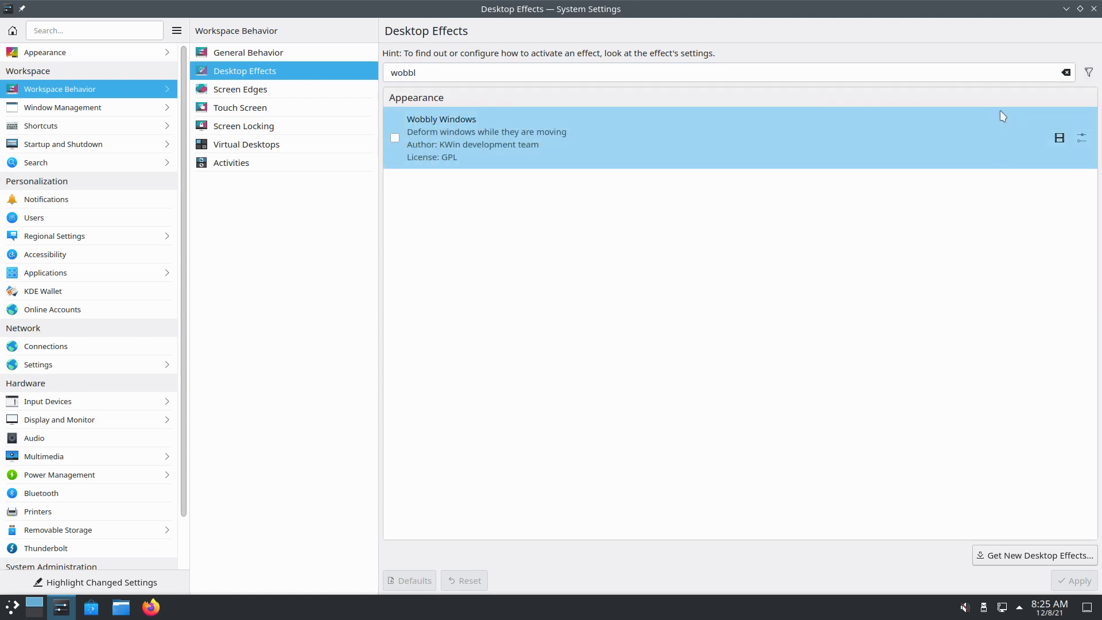
Enable and apply Wobbly Windows, then drag the window off full screen to watch it wobble
left_click(395, 137)
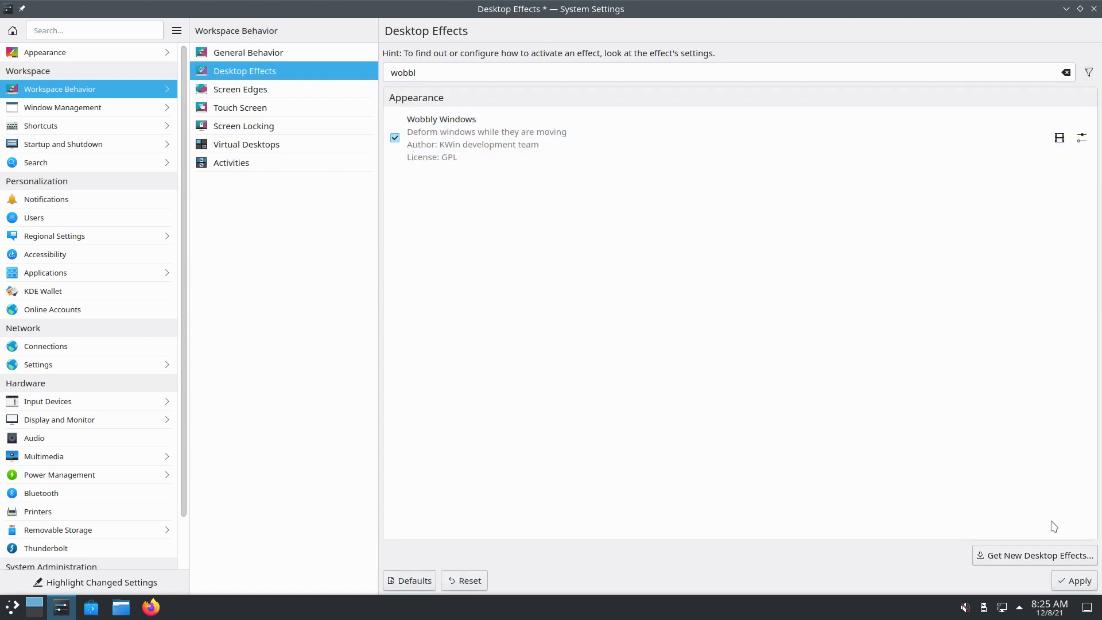
left_click(1071, 583)
left_click_drag(1038, 6, 746, 86)
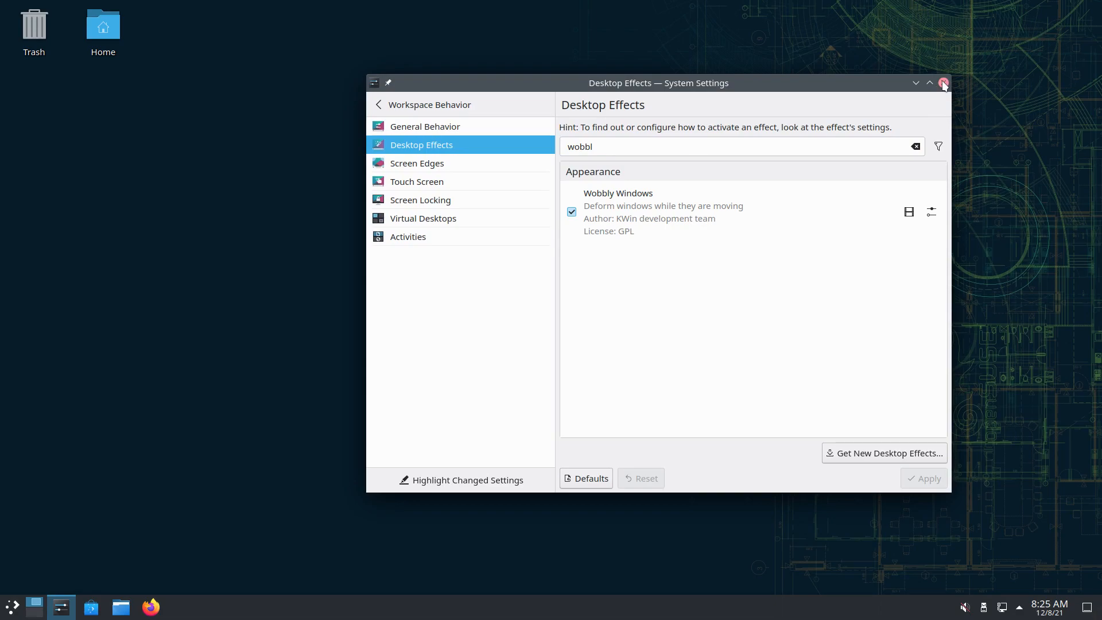
Maximize the System Settings window again, still showing Desktop Effects
double_click(755, 87)
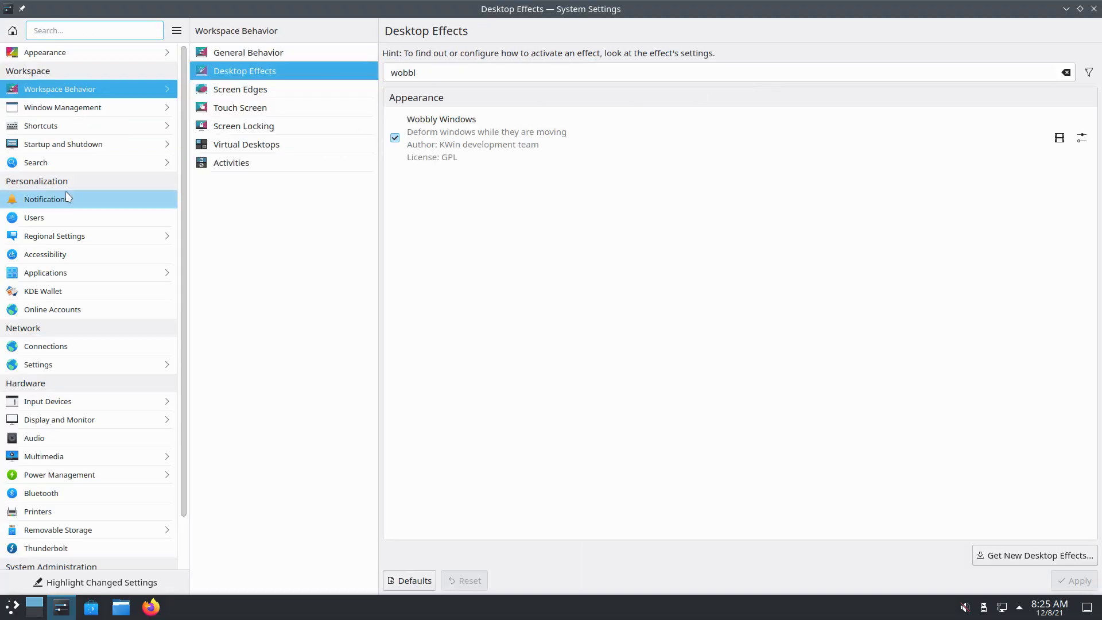
mouse_move(80, 166)
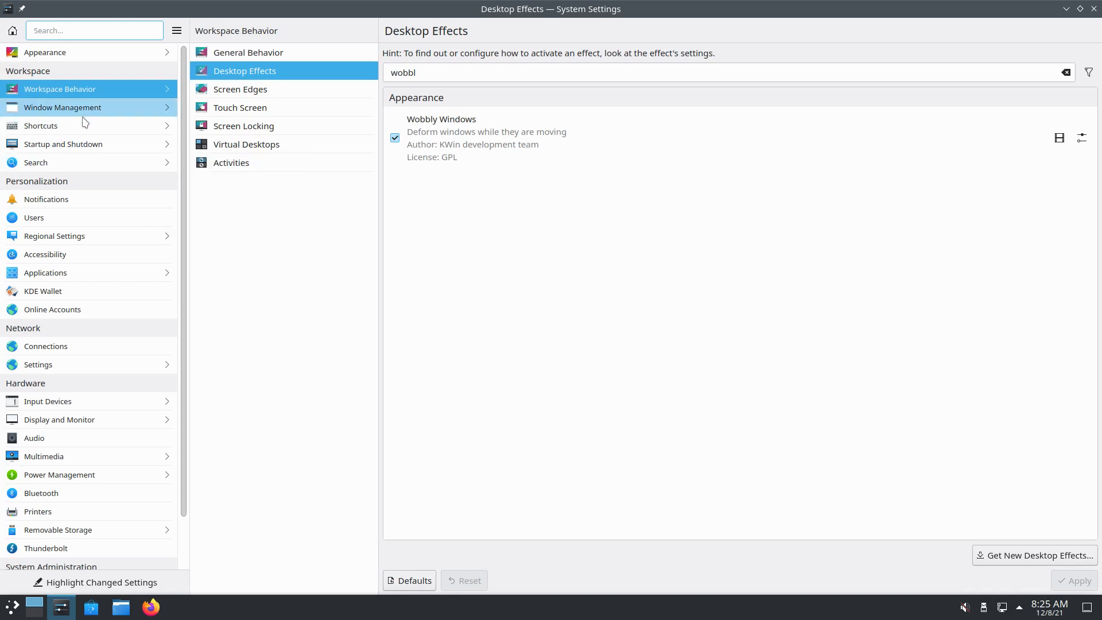
mouse_move(83, 129)
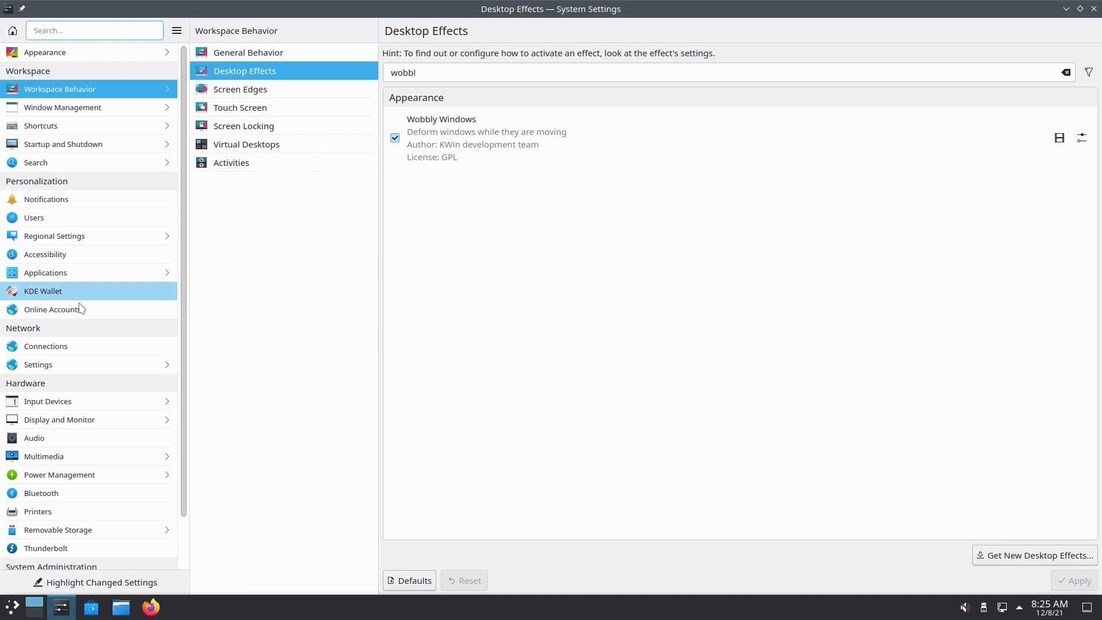
Review Compositor's backend and tearing options, keeping OpenGL 2.0 and Automatic, then view Login Screen (SDDM)
left_click(82, 422)
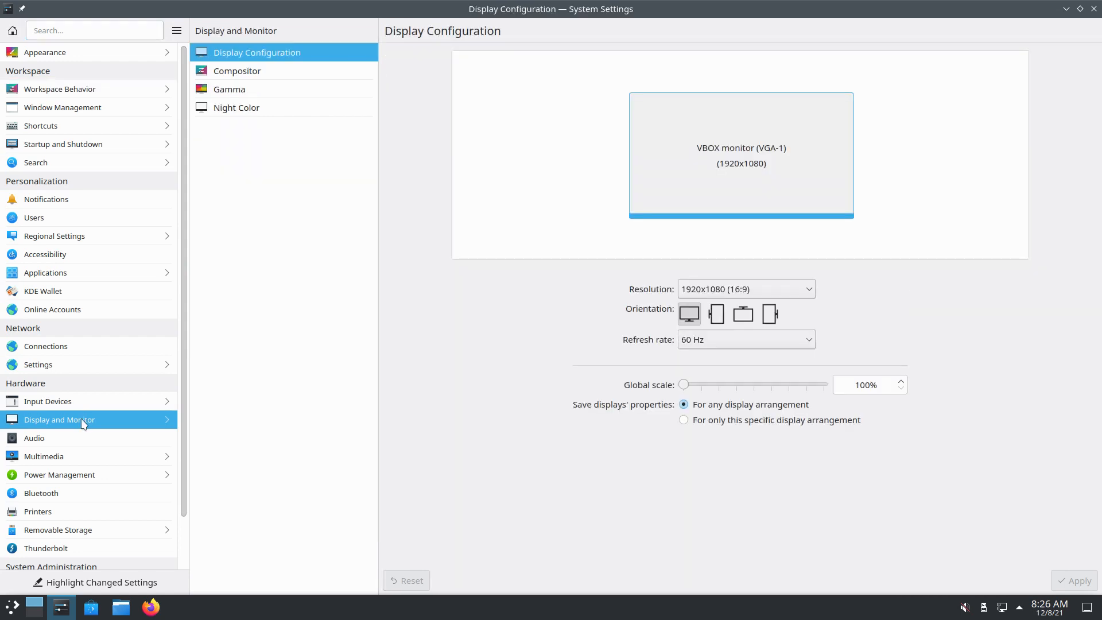
left_click(296, 75)
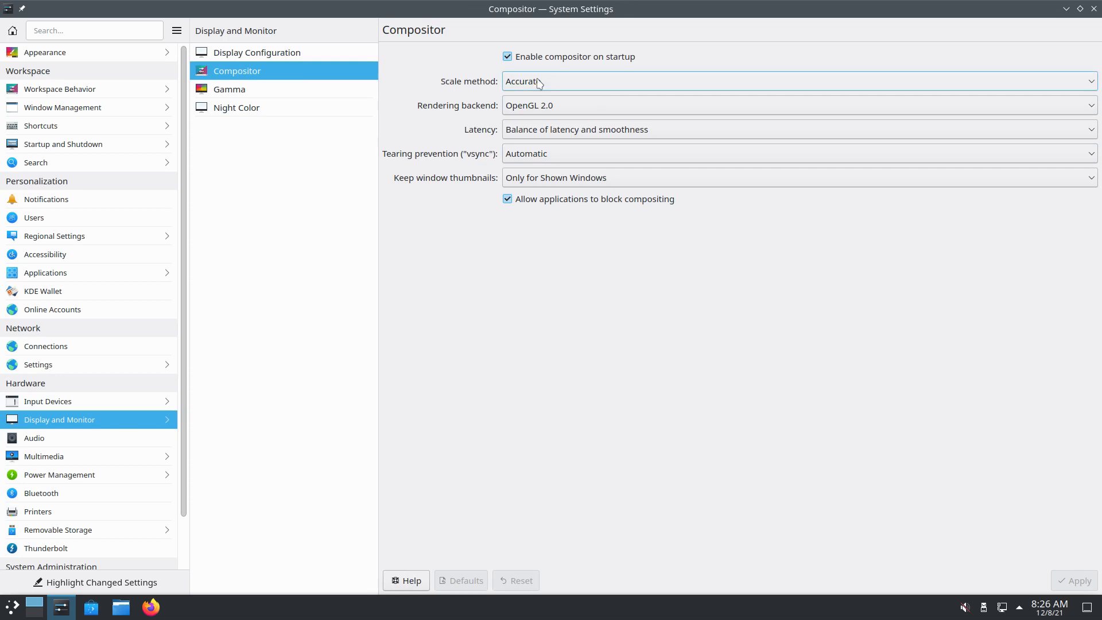
left_click(545, 110)
left_click(544, 140)
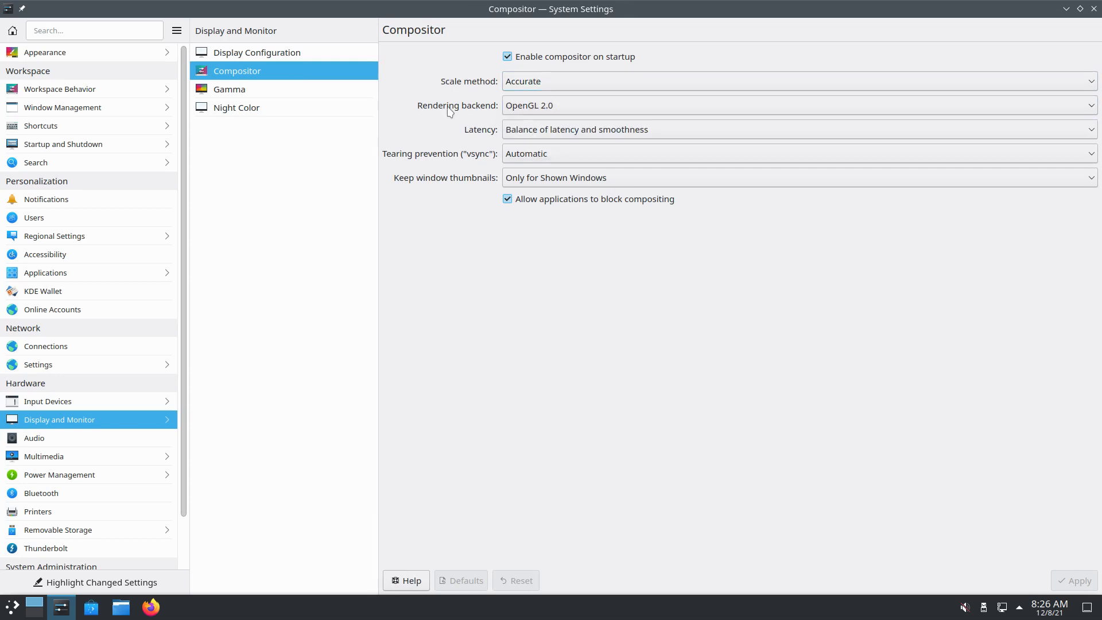
left_click(541, 159)
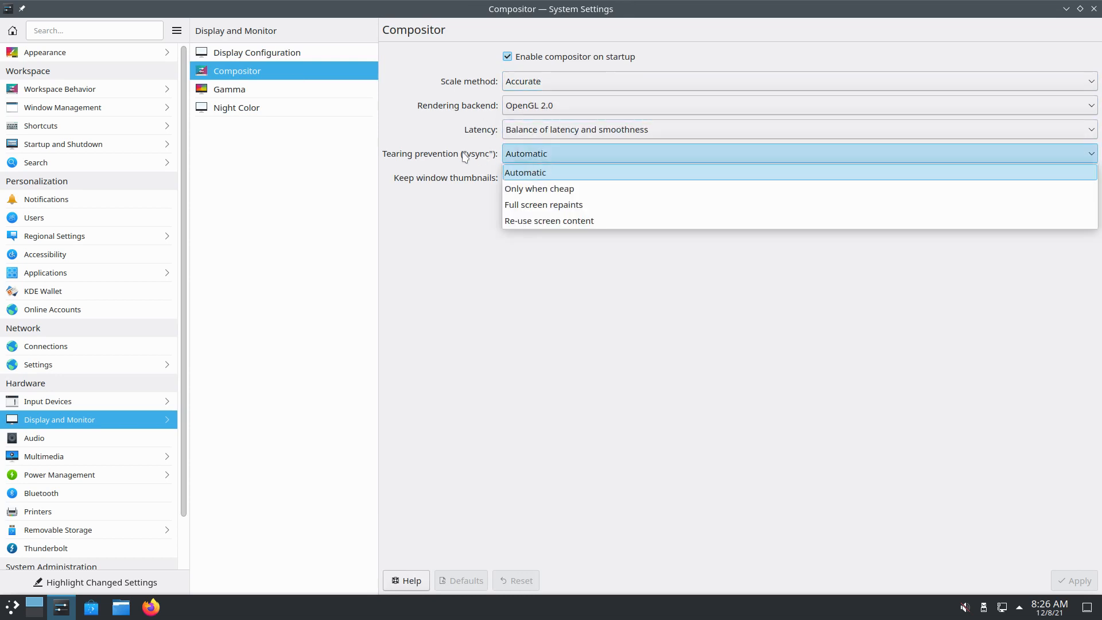
left_click(437, 155)
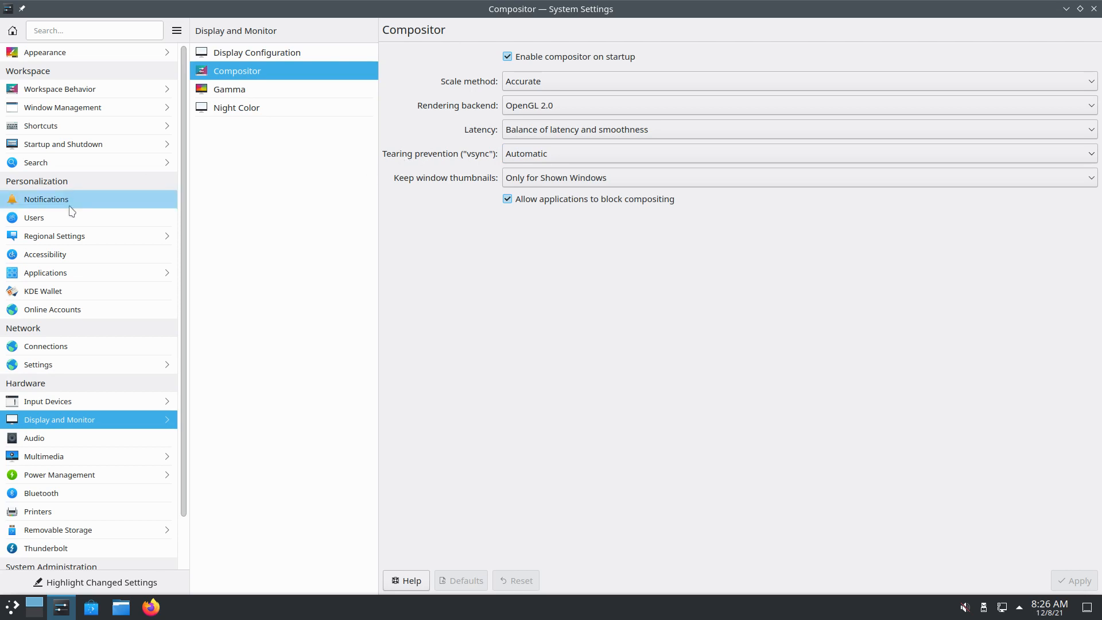
left_click(85, 146)
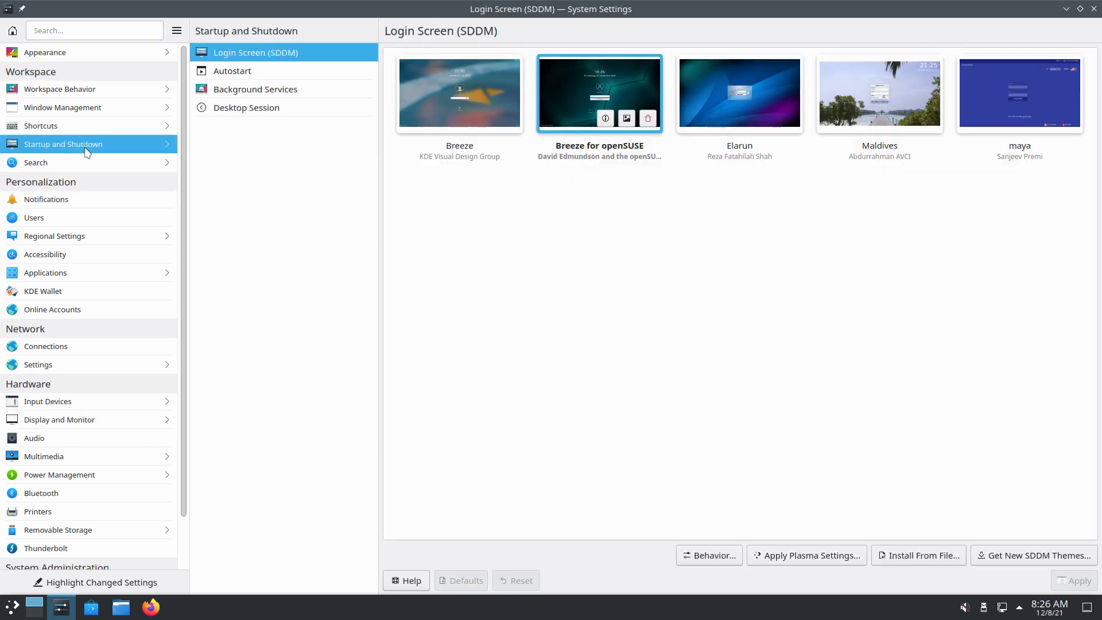
Browse the Autostart, Desktop Session and Window Management pages, then go to Shortcuts
left_click(253, 72)
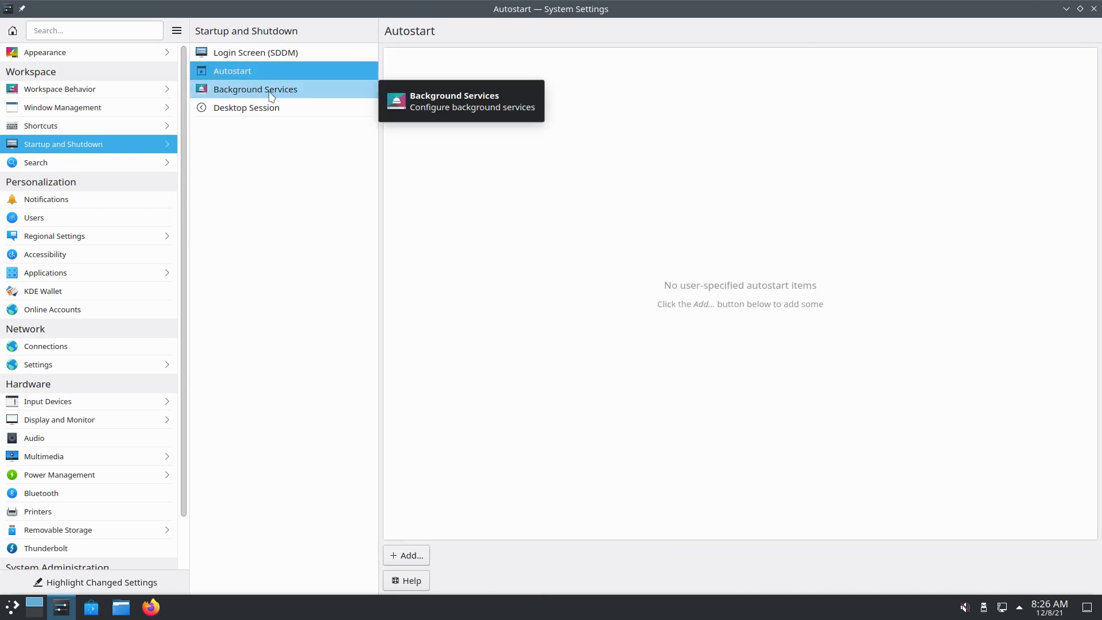
left_click(260, 110)
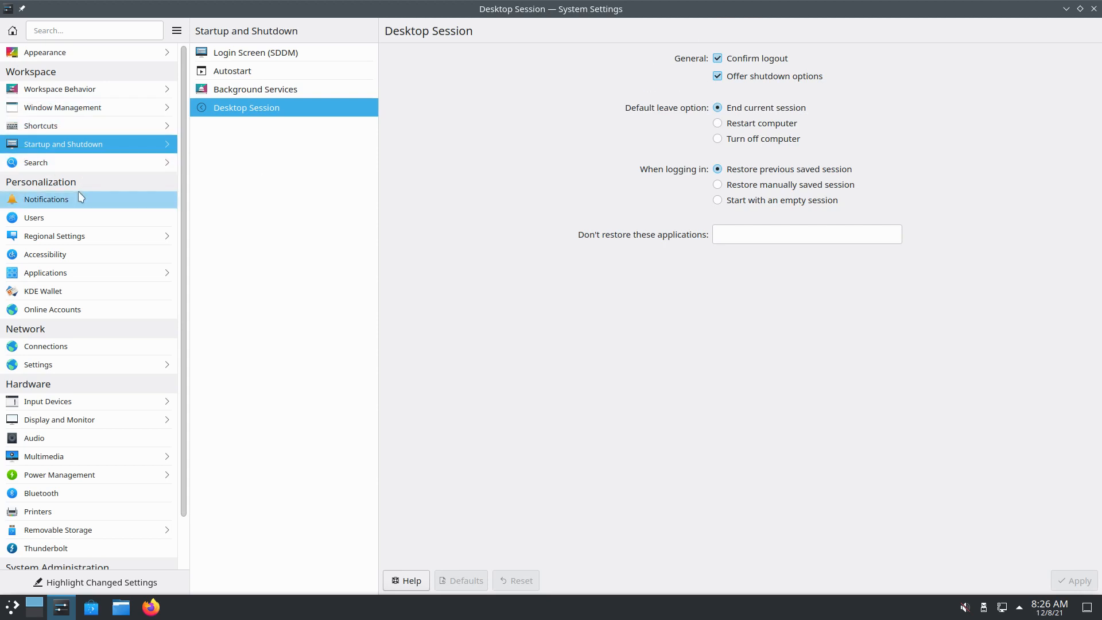
left_click(70, 88)
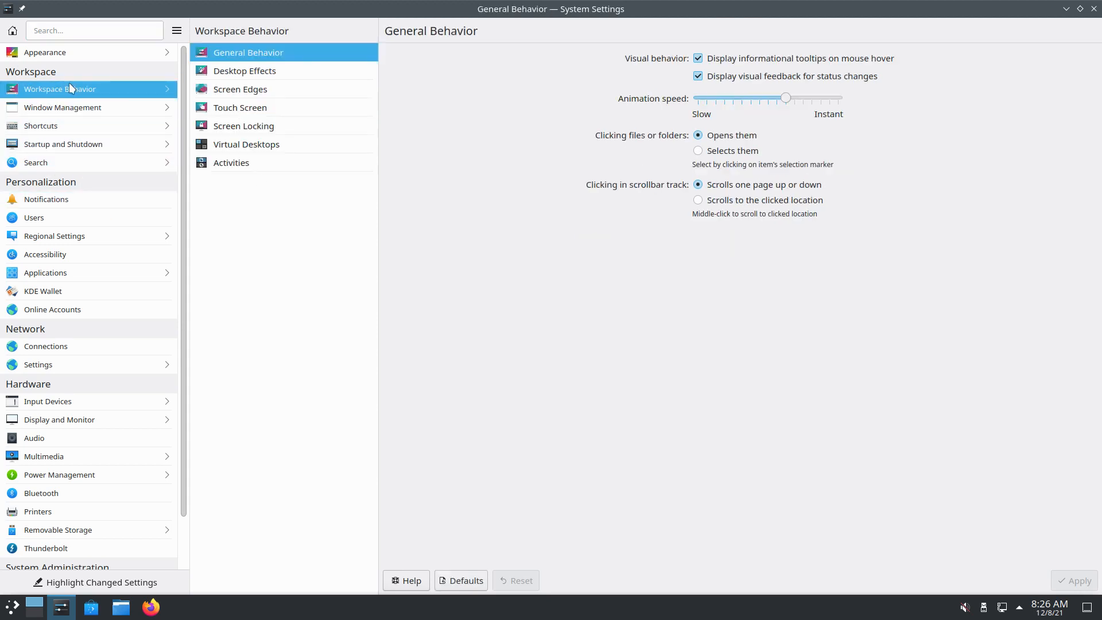
left_click(98, 108)
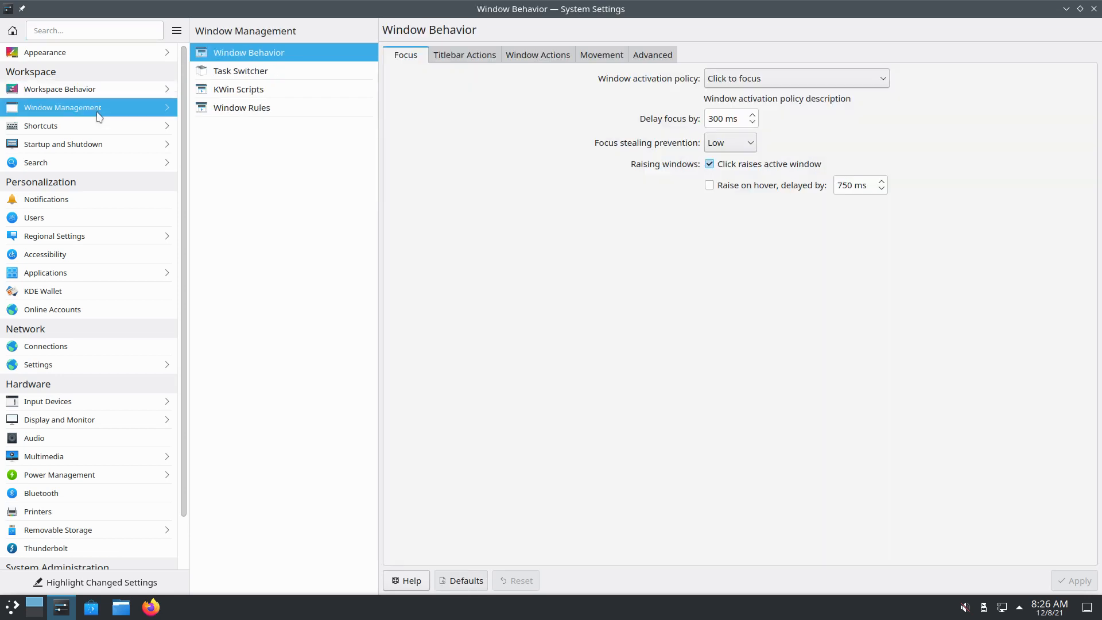
left_click(98, 121)
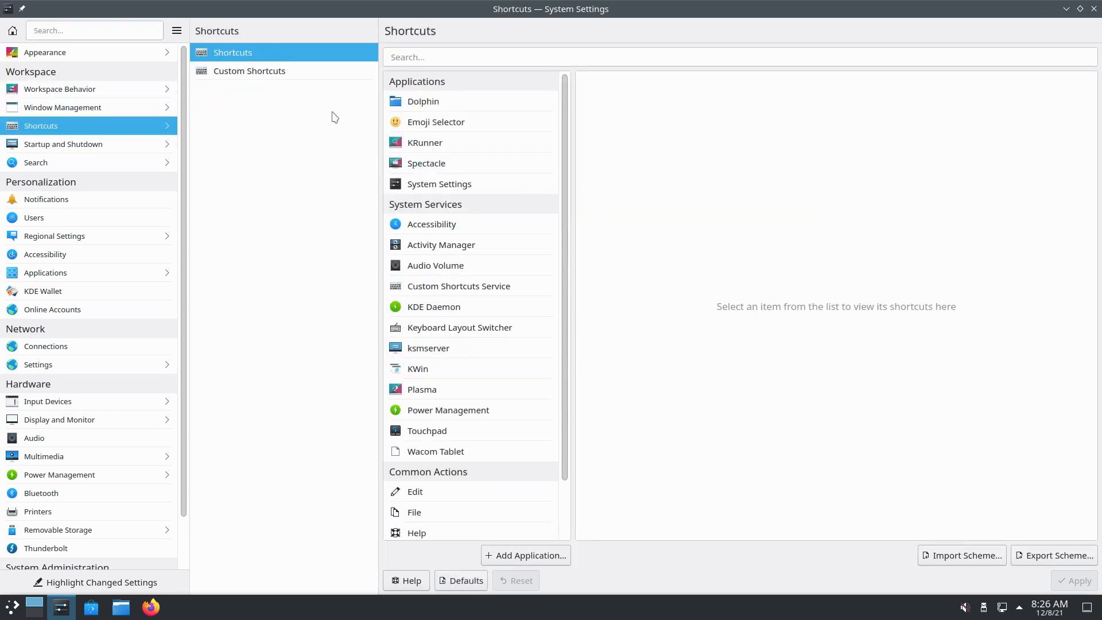
Show the Custom Shortcuts groups, then launch a Konsole terminal with Ctrl+Alt+T and close it
left_click(283, 74)
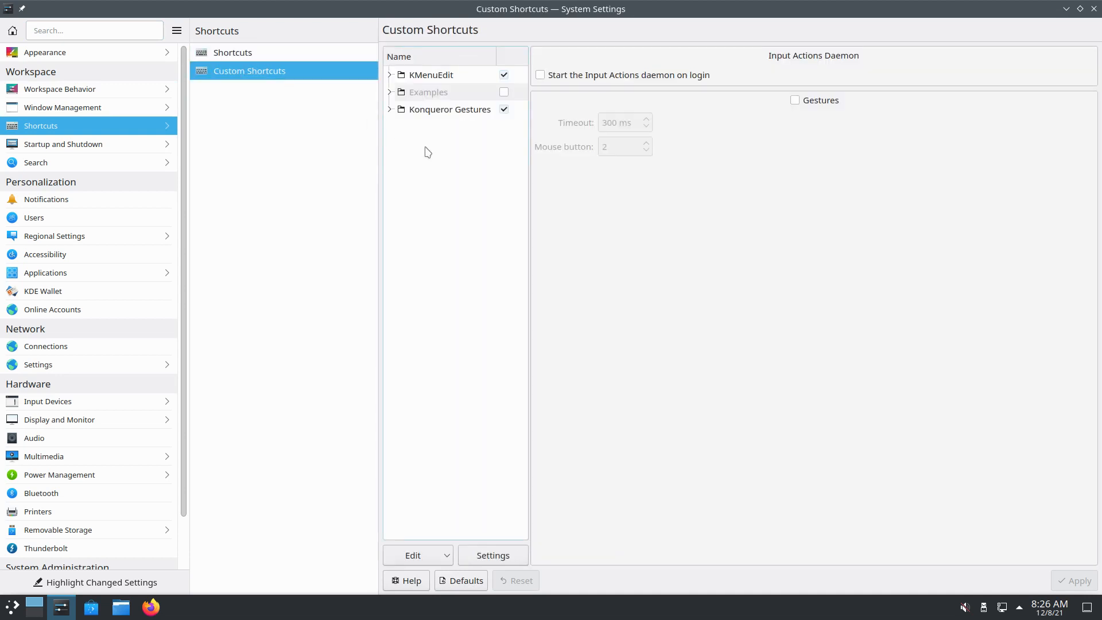
key("ctrl+alt+t")
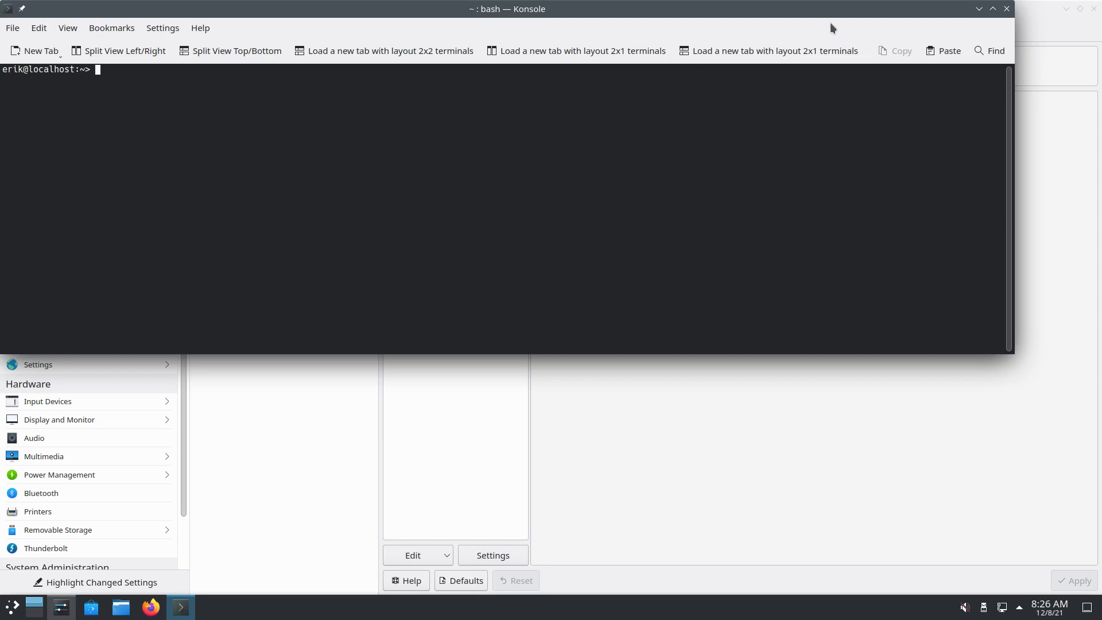
left_click(1008, 10)
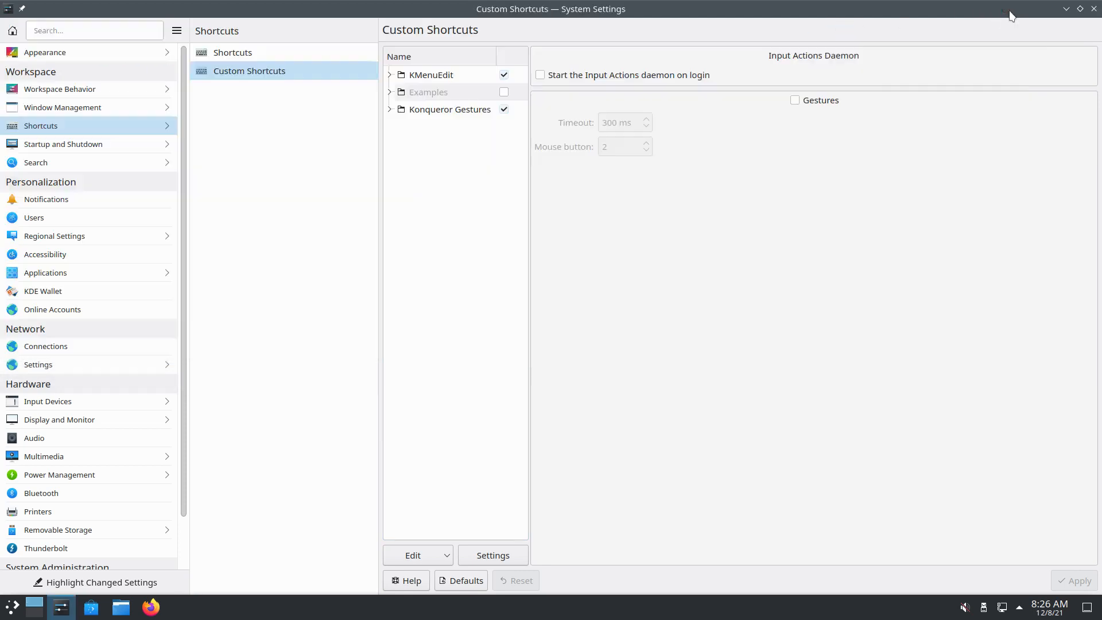
Tour the Startup and Shutdown, Search, Notifications, Users, Regional Settings and Accessibility pages
left_click(89, 146)
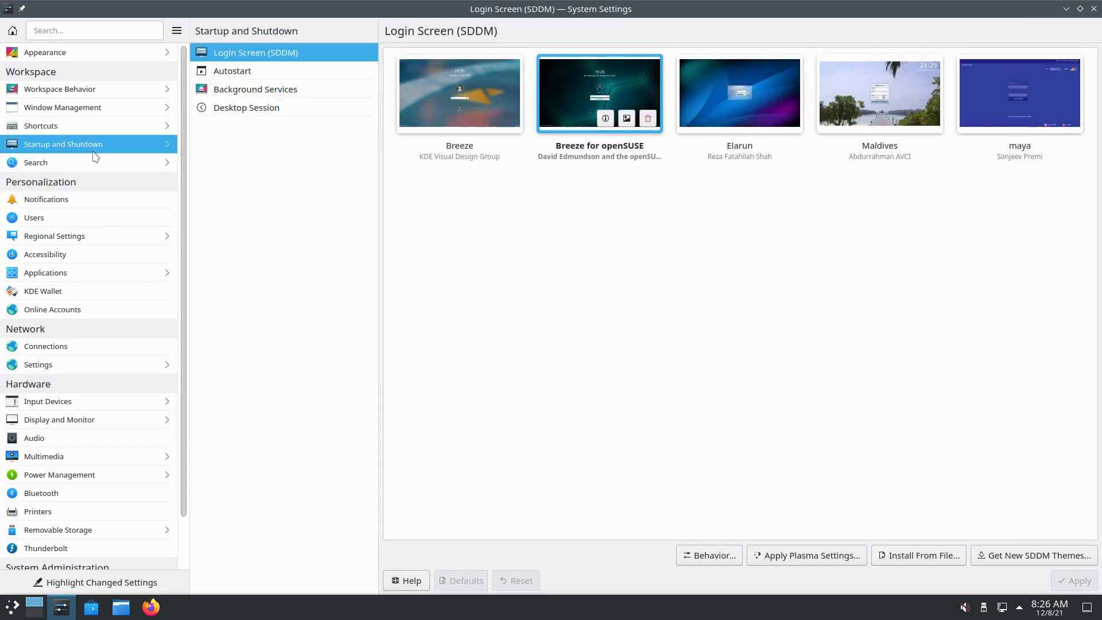
left_click(94, 159)
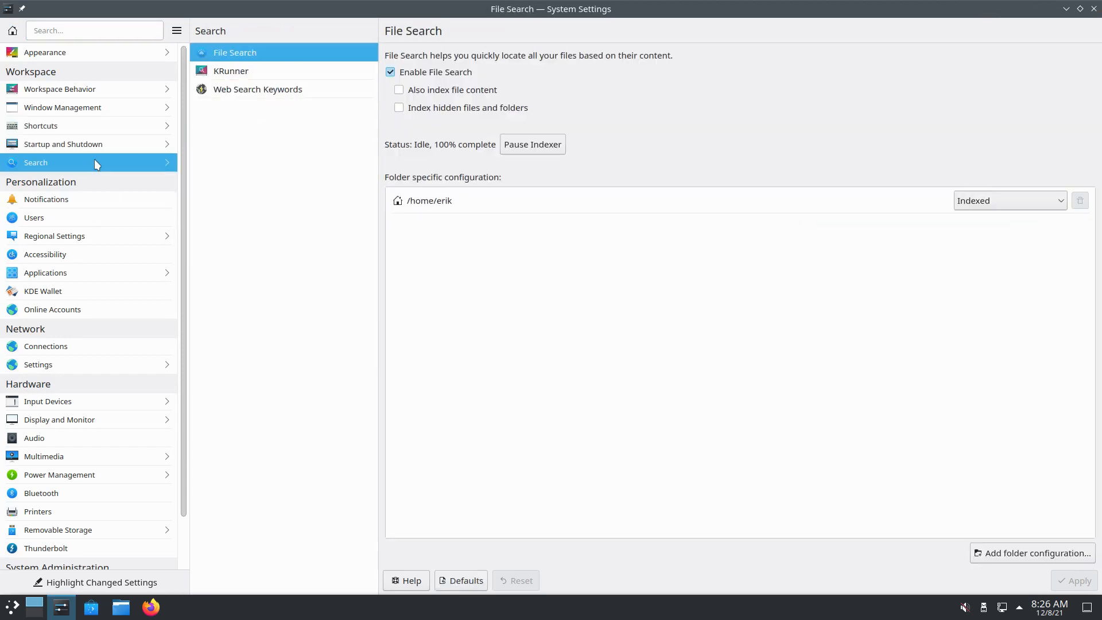
left_click(84, 200)
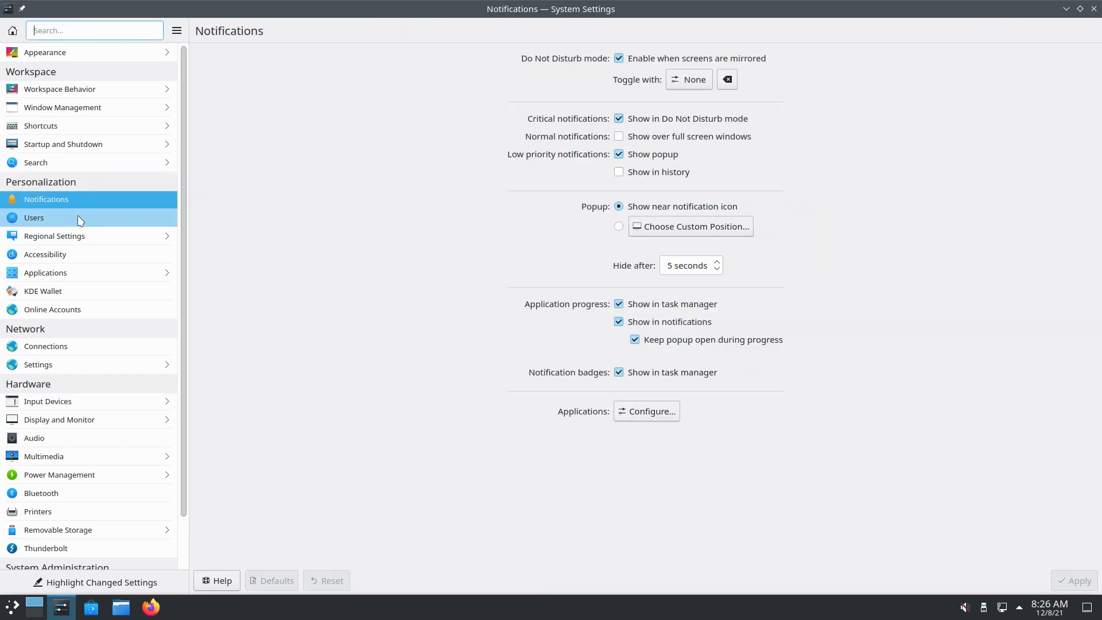
left_click(79, 219)
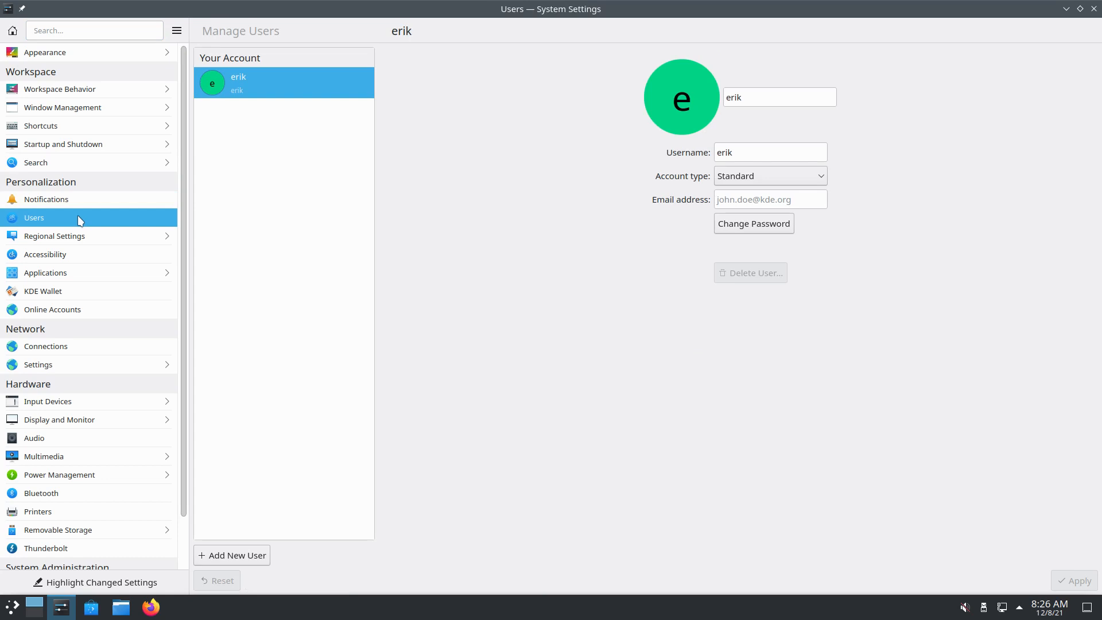
left_click(75, 238)
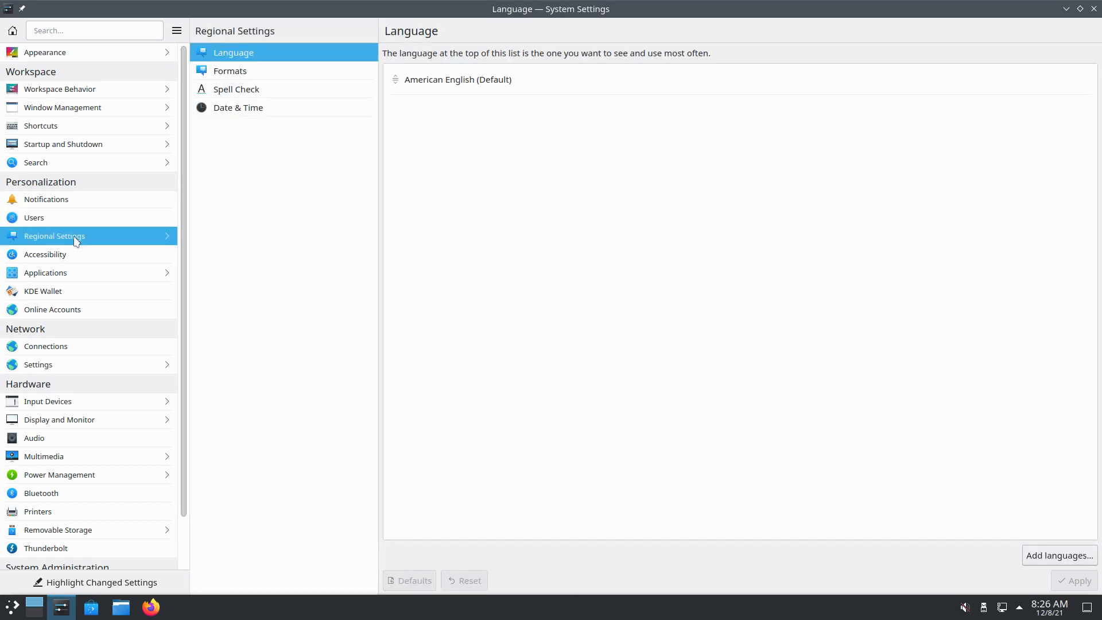
left_click(62, 258)
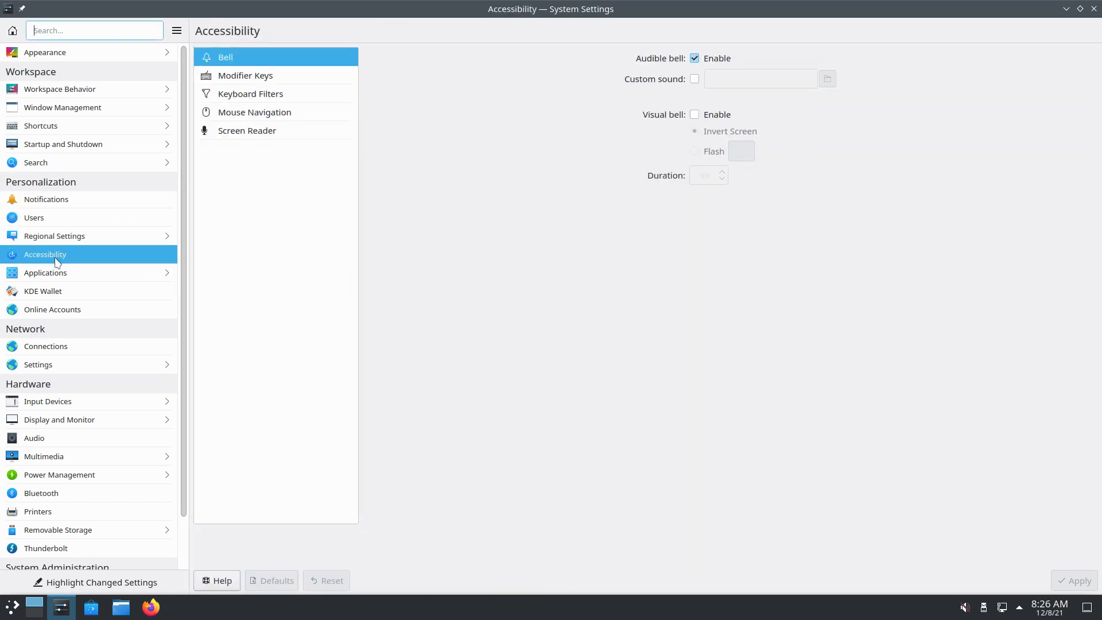
Visit Applications, KDE Wallet, Online Accounts, Connections, proxy and Input Devices pages, then close System Settings
left_click(103, 276)
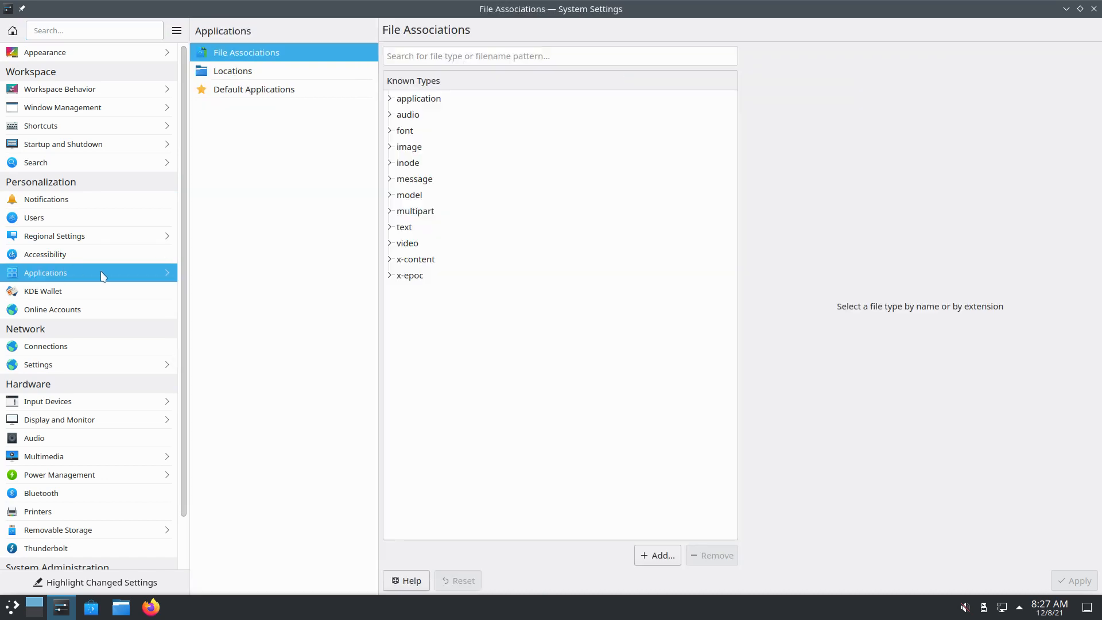
left_click(73, 286)
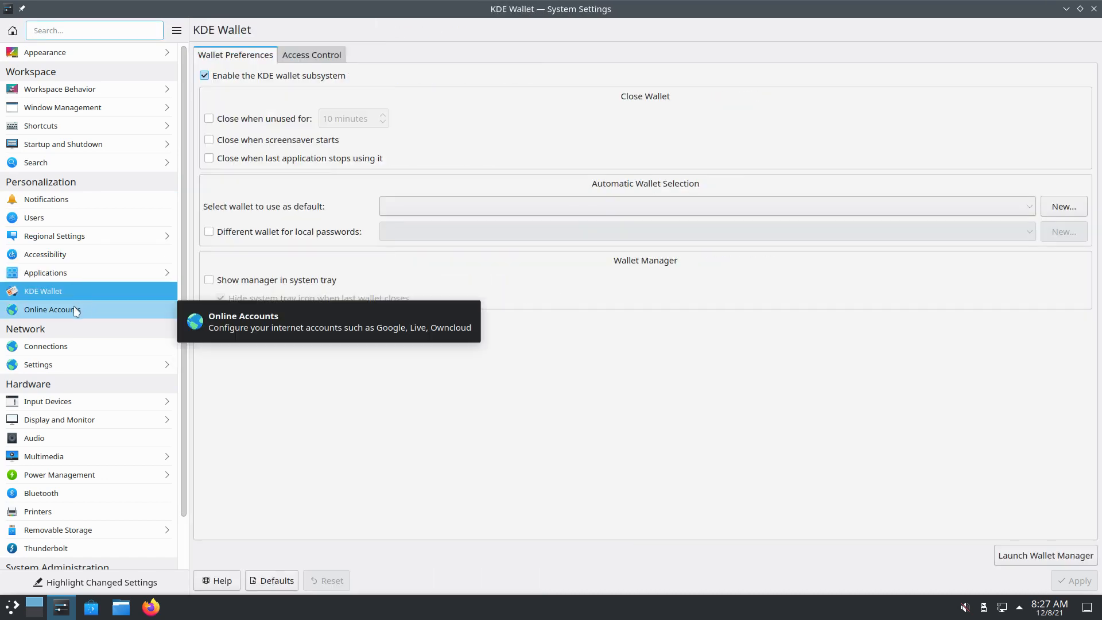
left_click(76, 310)
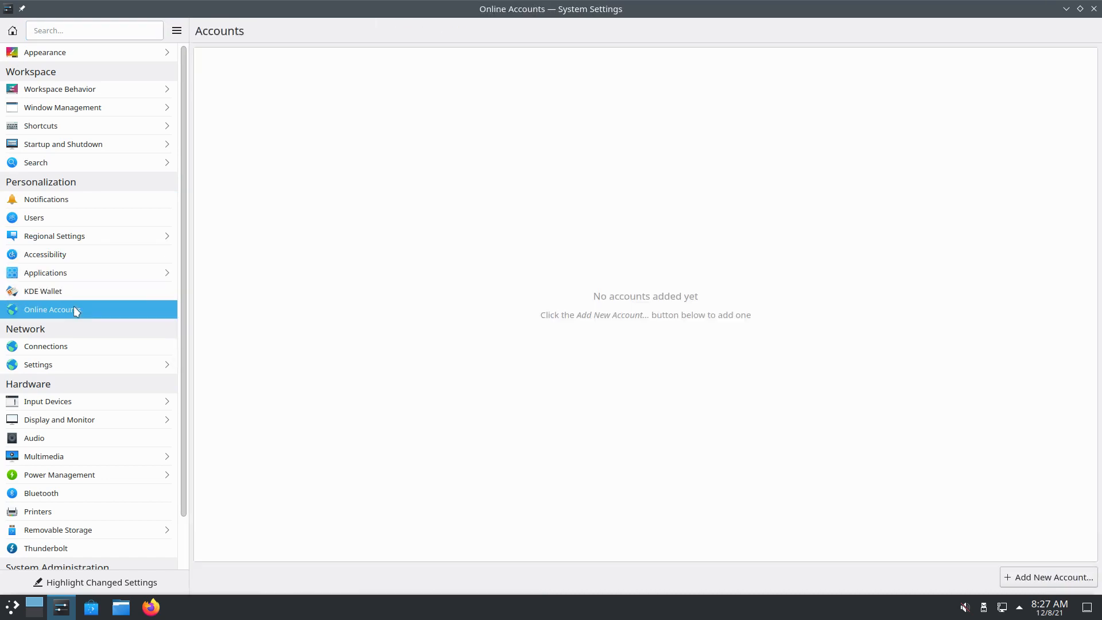
left_click(65, 343)
left_click(65, 360)
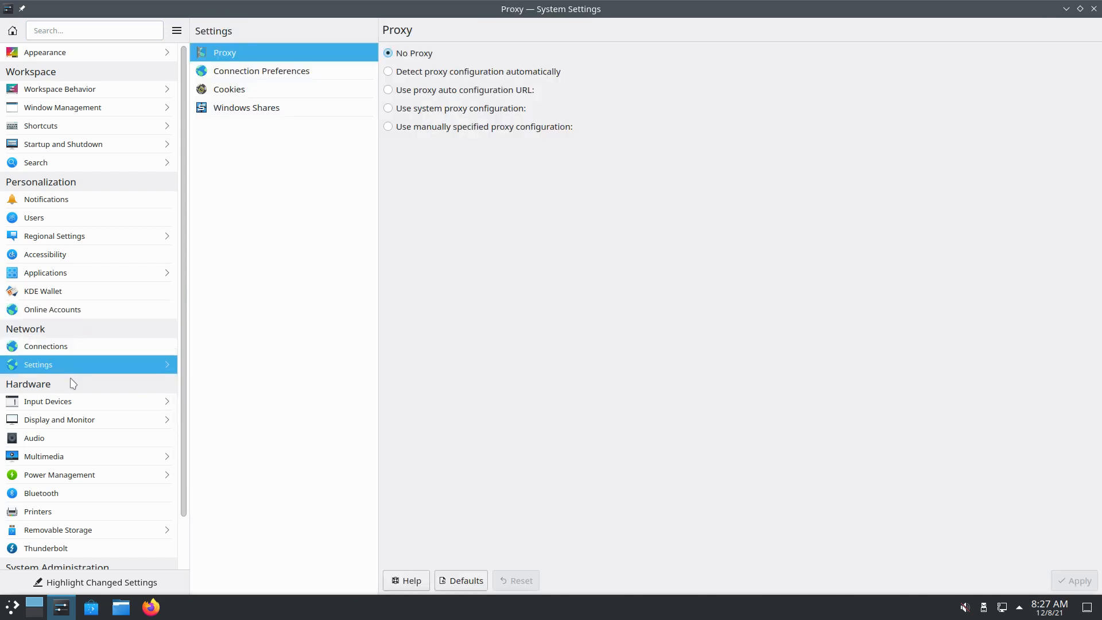
left_click(70, 401)
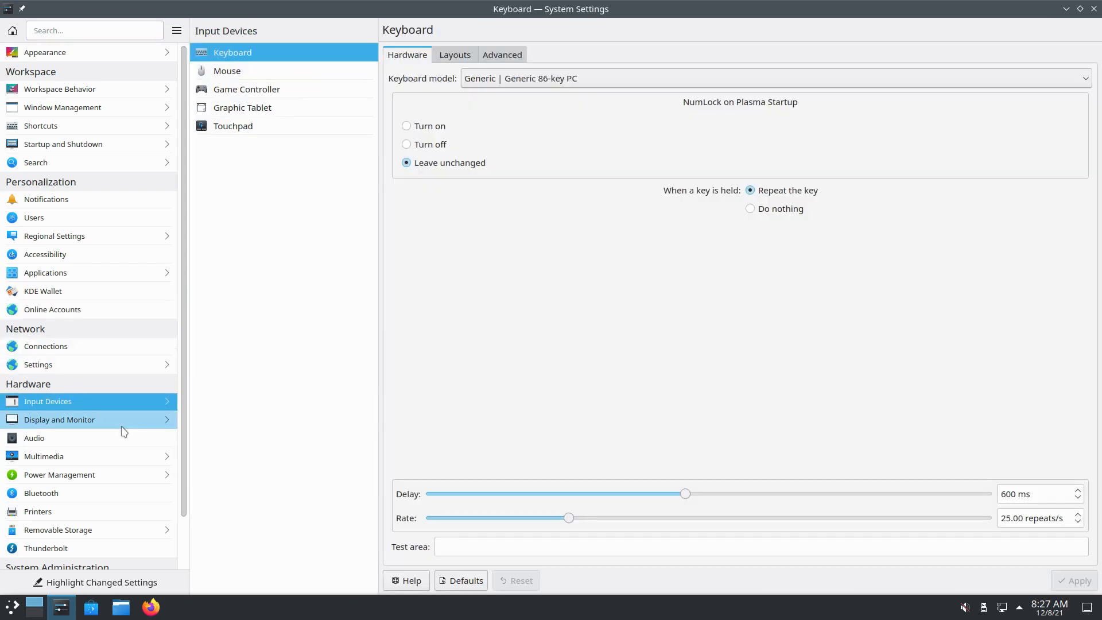
left_click(1094, 9)
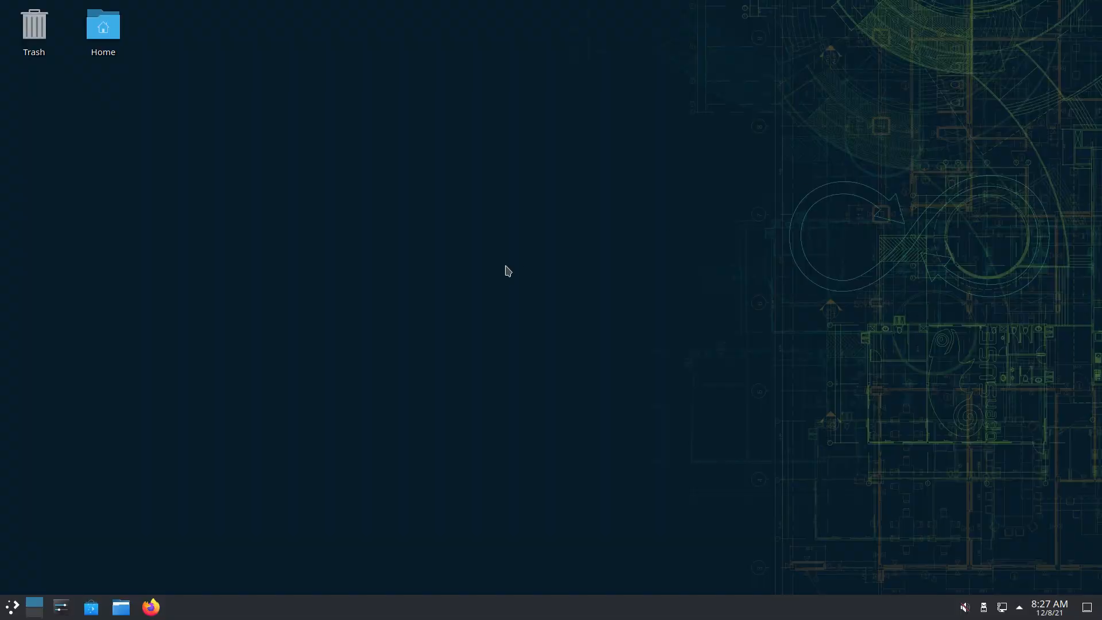
key("super")
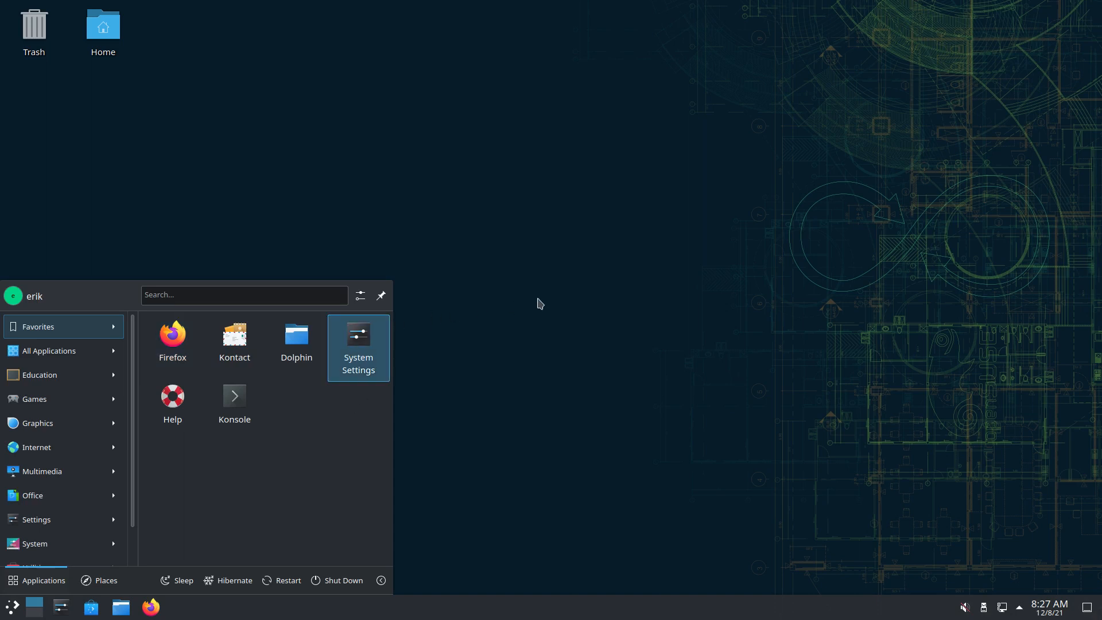
left_click(25, 406)
scroll(23, 405, "down", 2)
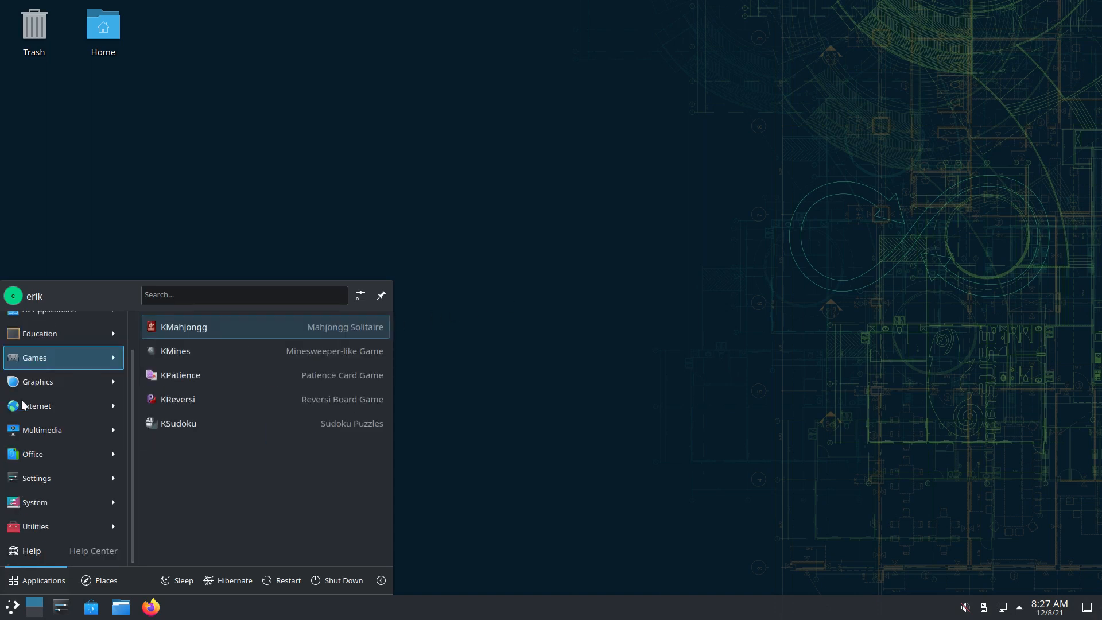
left_click(469, 207)
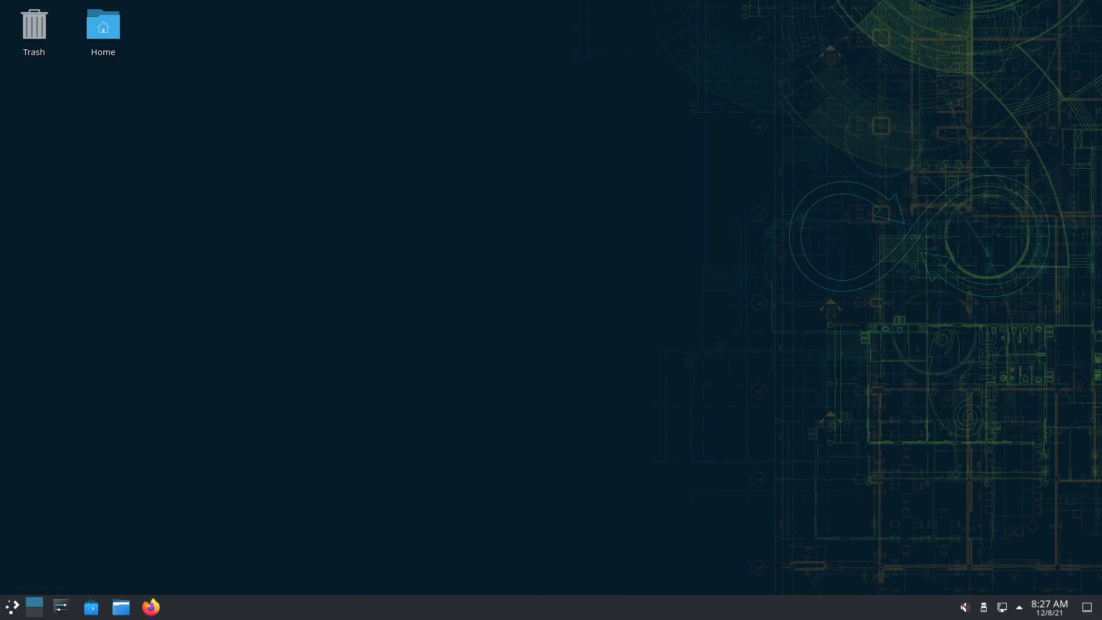